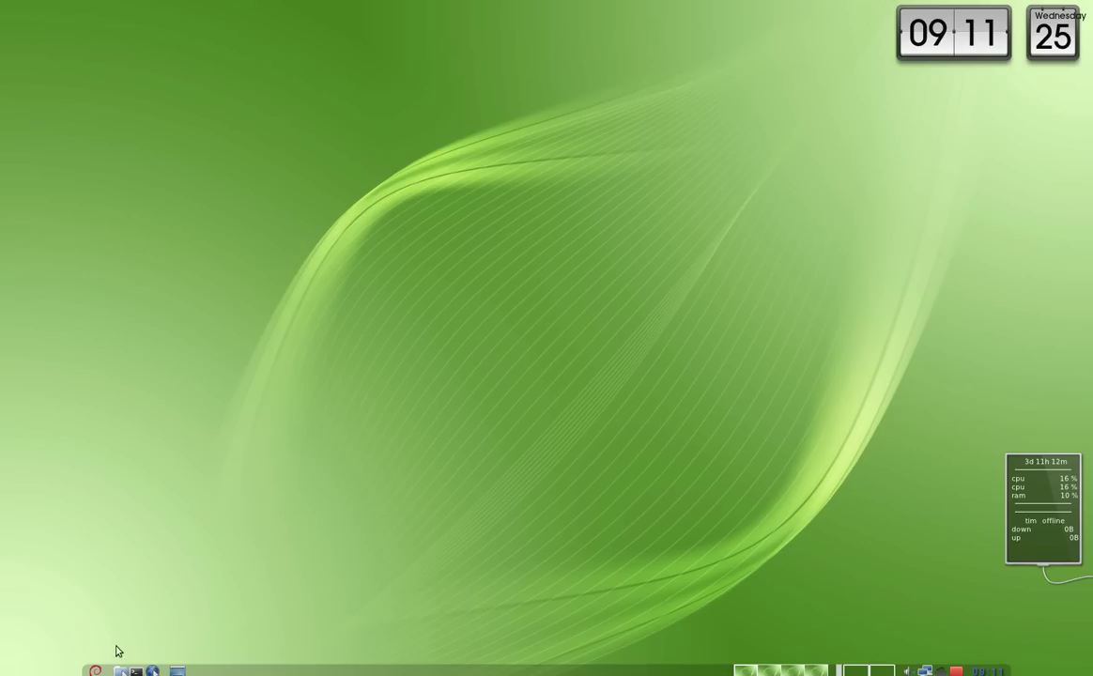
Start Synaptic Package Manager, authenticate with the account password, and filter the package list for qbittorrent
{"action": "right_click", "coordinate": [383, 431]}
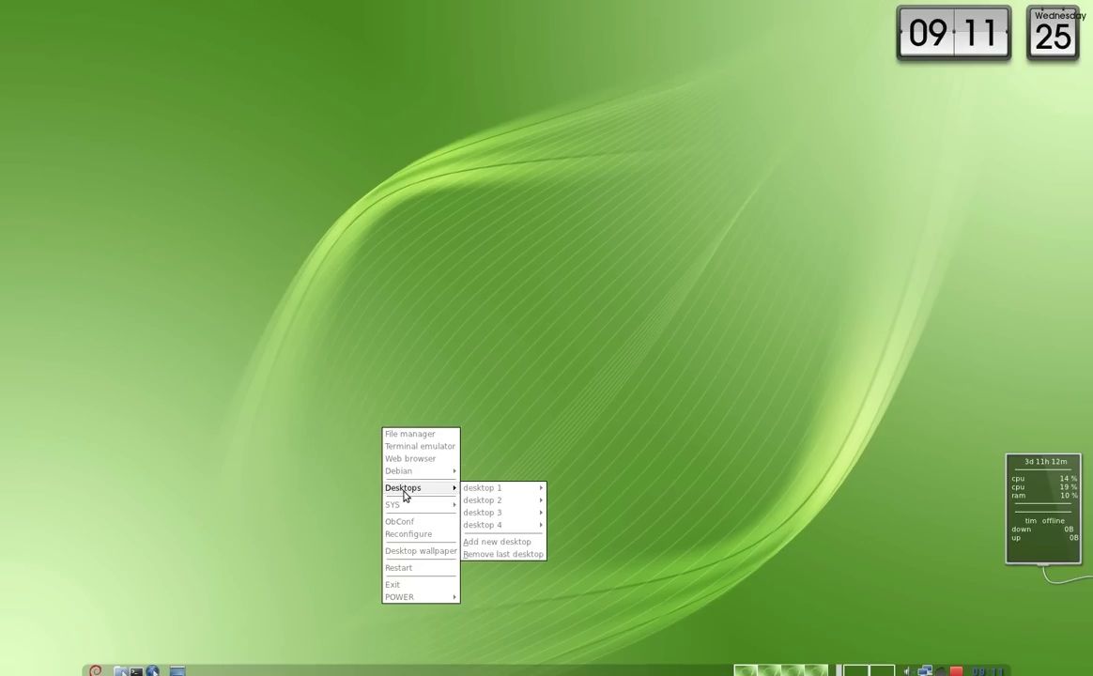
{"action": "mouse_move", "coordinate": [408, 505]}
{"action": "left_click", "coordinate": [482, 506]}
{"action": "type", "text": "****"}
{"action": "key", "text": "Return"}
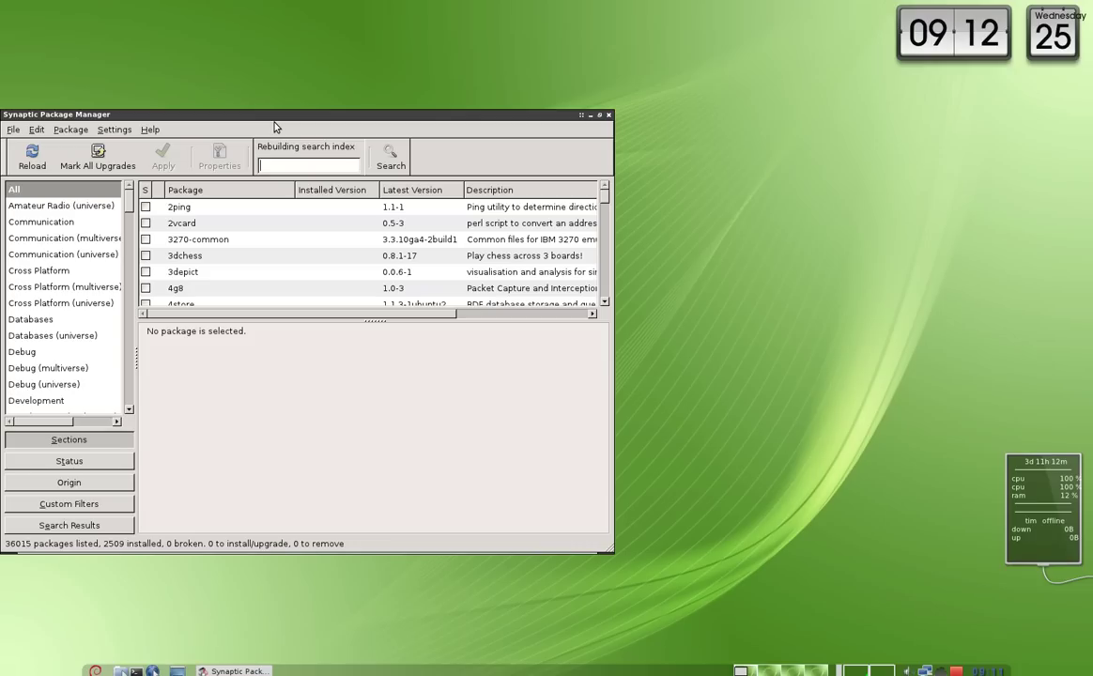
{"action": "type", "text": "qbittorrent"}
{"action": "right_click", "coordinate": [415, 55]}
{"action": "left_click", "coordinate": [437, 61]}
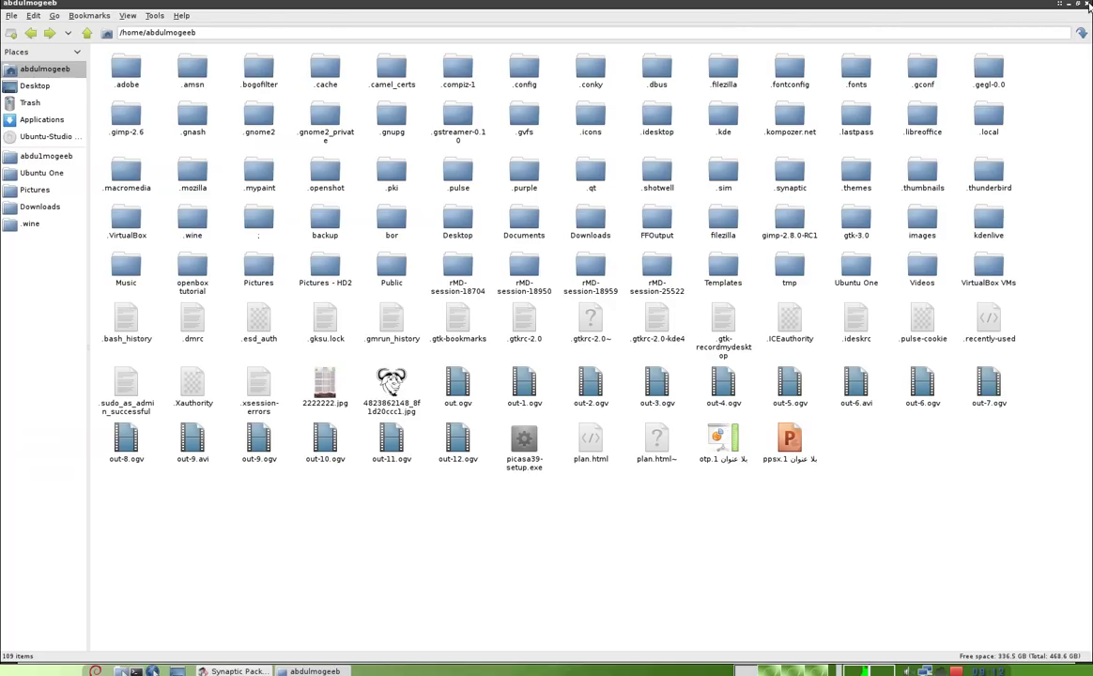
{"action": "left_click", "coordinate": [1088, 5]}
Try to install the package in a terminal with sudo apt-get install qbittorrent, entering the sudo password, and close the terminal
{"action": "right_click", "coordinate": [718, 63]}
{"action": "left_click", "coordinate": [738, 81]}
{"action": "type", "text": "sudo apt-get install qbit"}
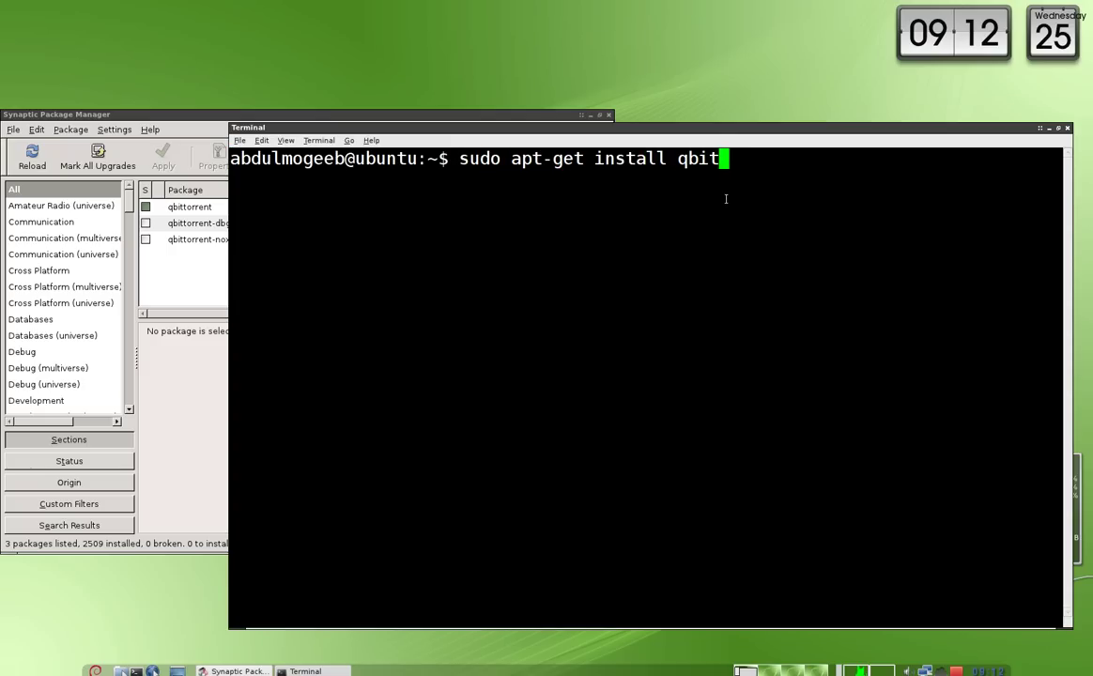
{"action": "type", "text": "torrent"}
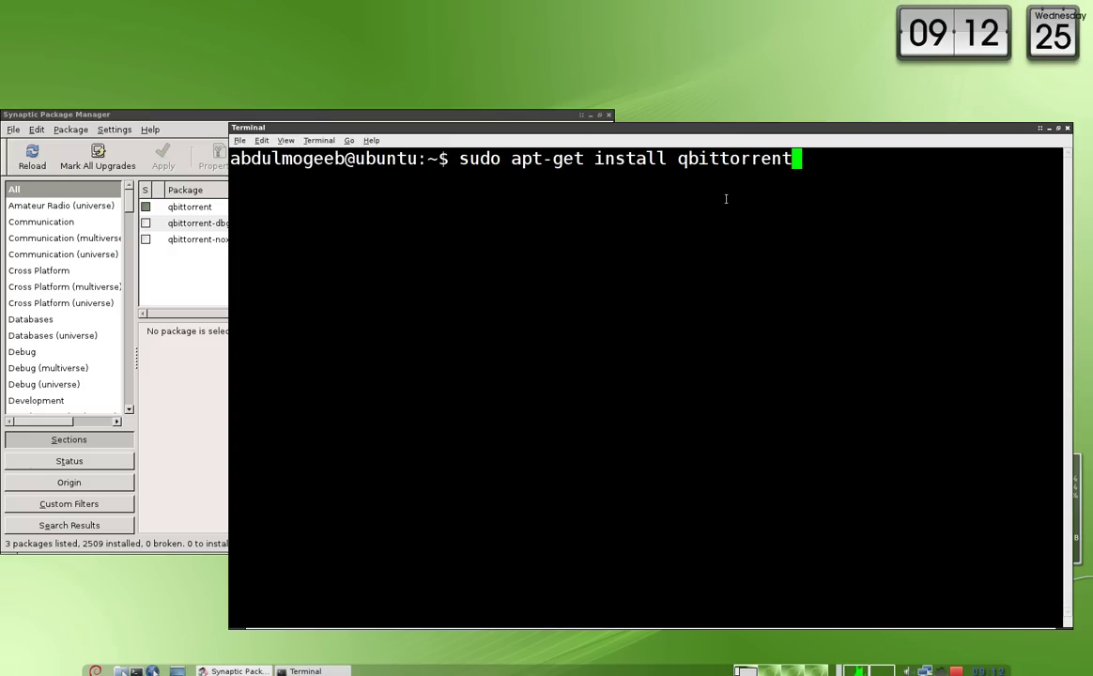
{"action": "key", "text": "Return"}
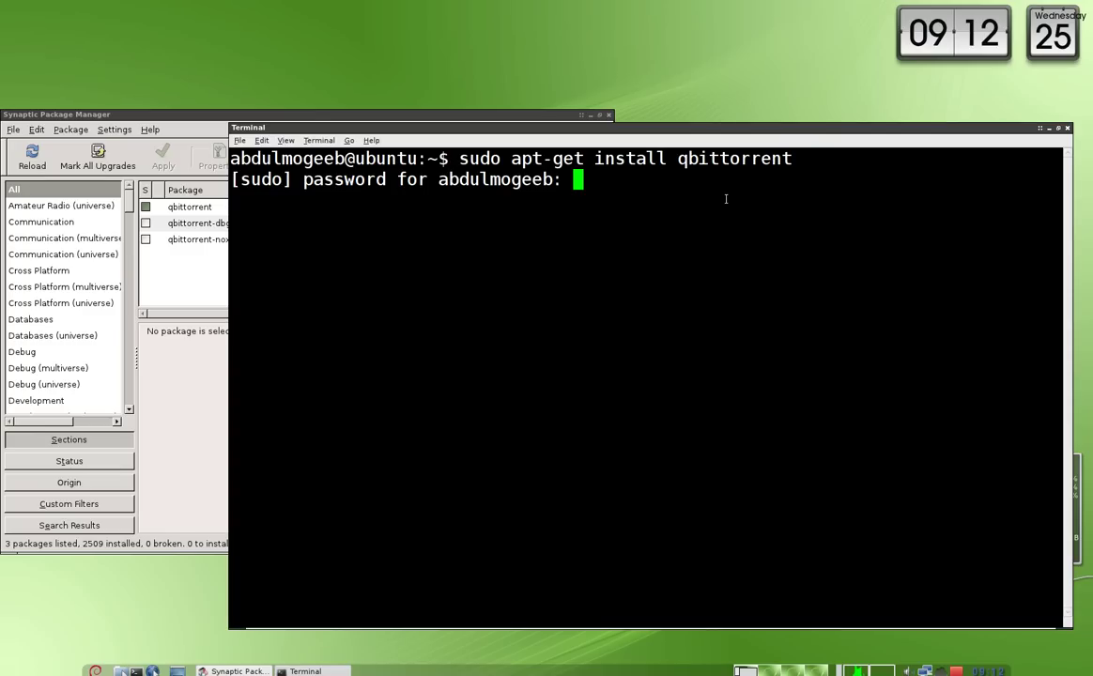
{"action": "key", "text": "Return"}
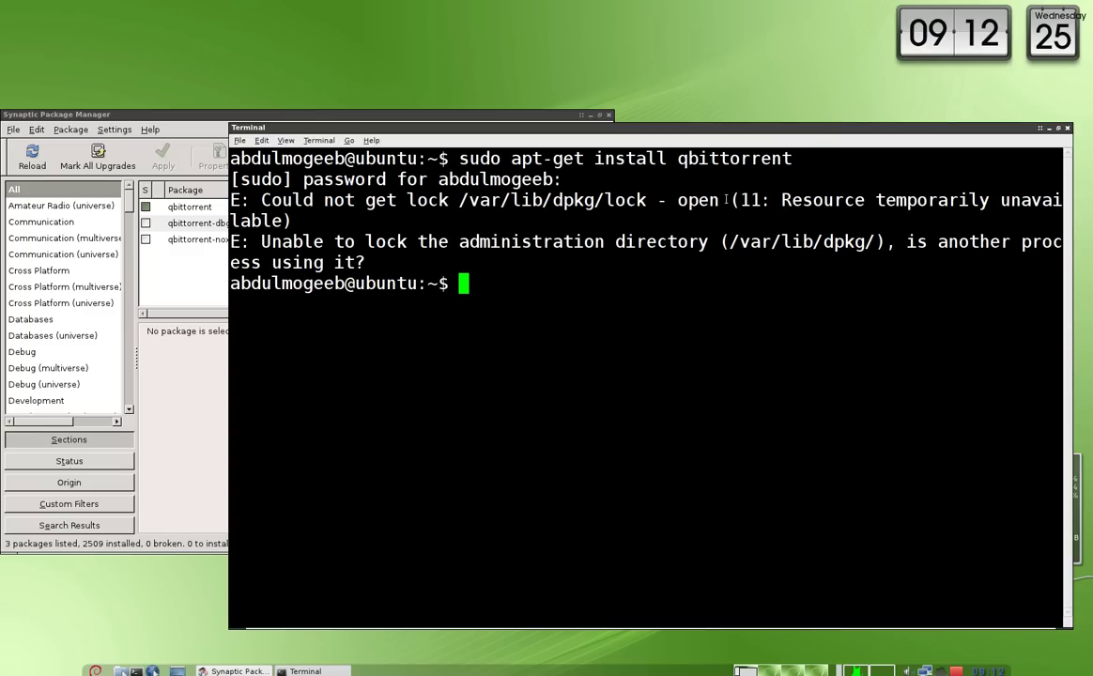
{"action": "left_click", "coordinate": [1067, 128]}
View the description of the qbittorrent package in Synaptic and close the package manager
{"action": "left_click", "coordinate": [153, 202]}
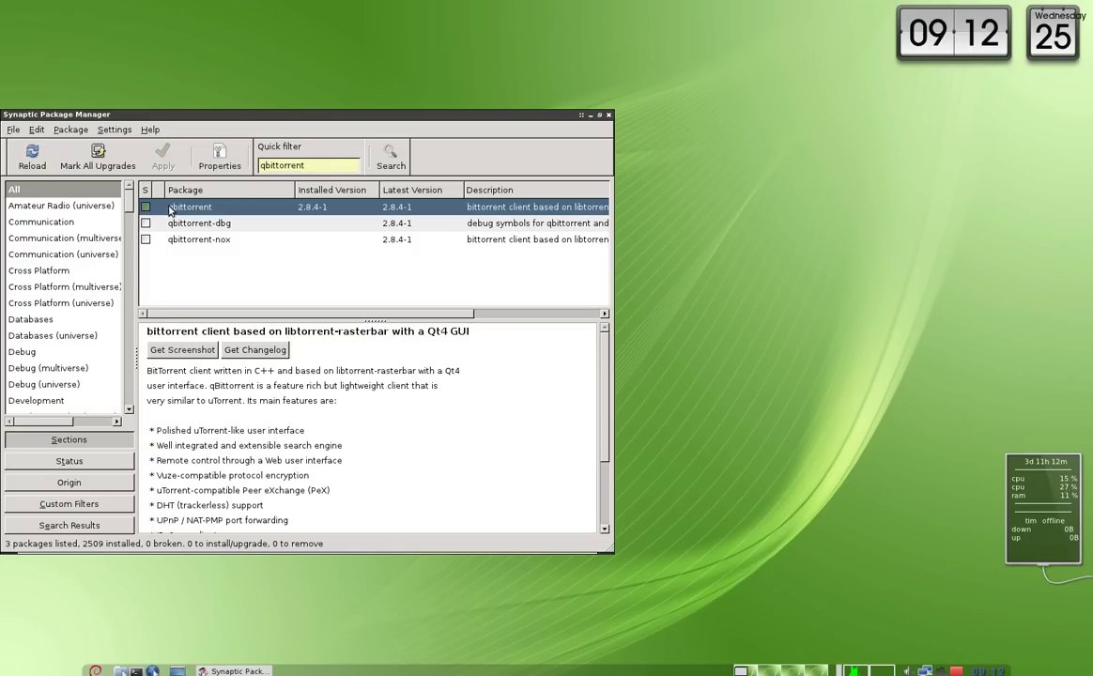
{"action": "left_click", "coordinate": [607, 116]}
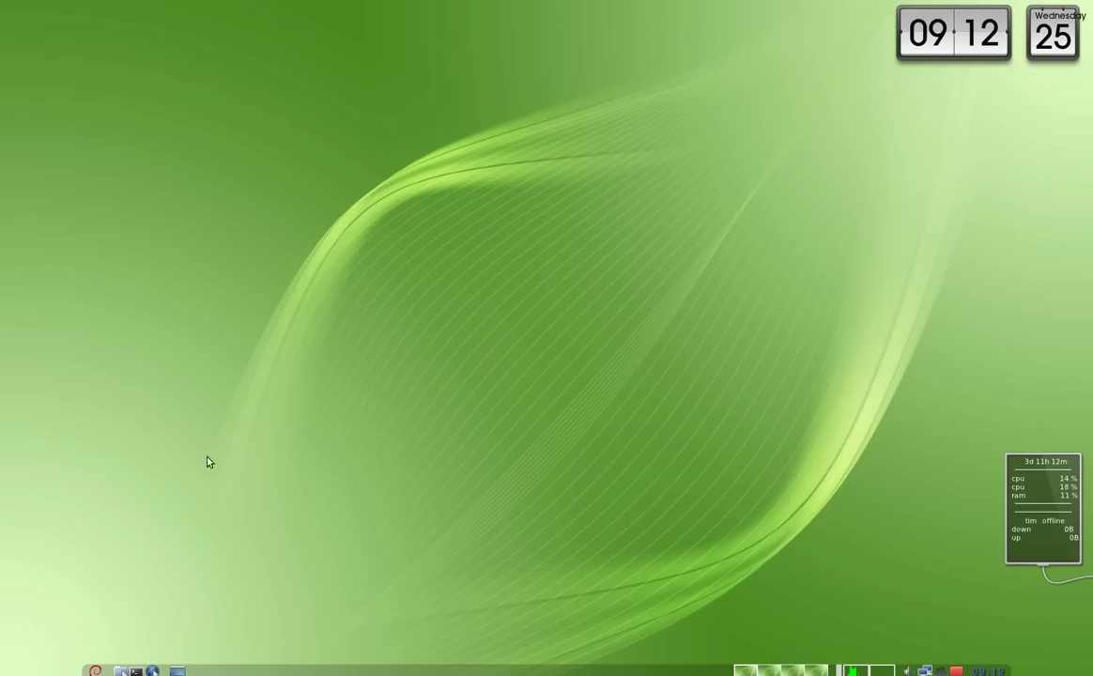
{"action": "left_click", "coordinate": [97, 669]}
{"action": "mouse_move", "coordinate": [124, 557]}
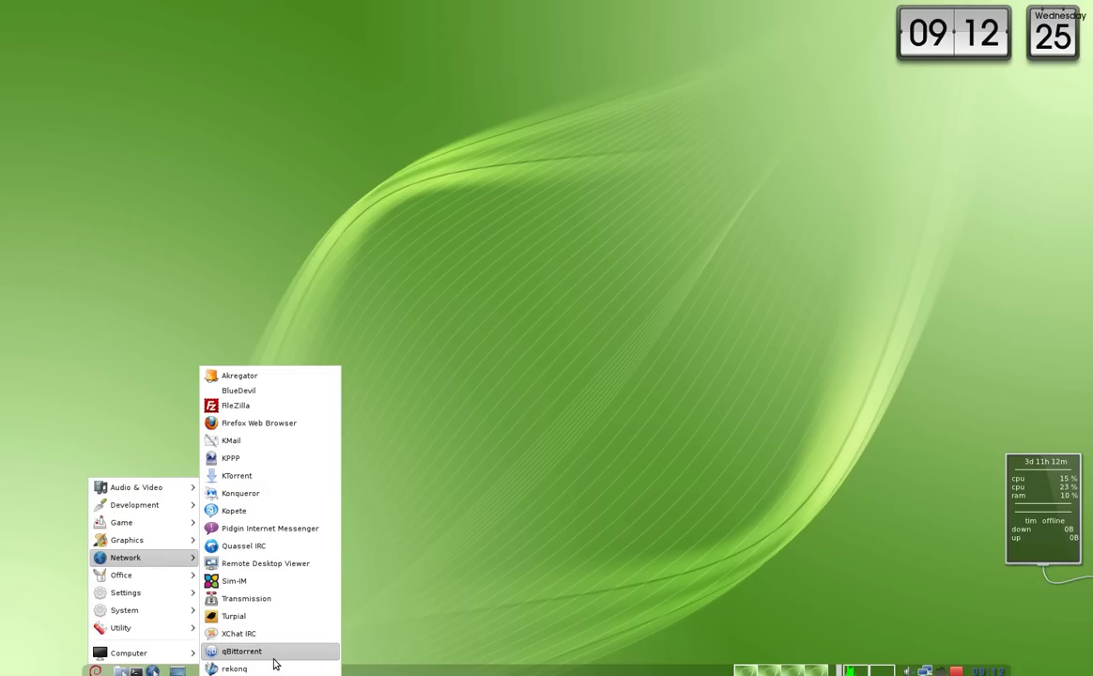
{"action": "right_click", "coordinate": [322, 118]}
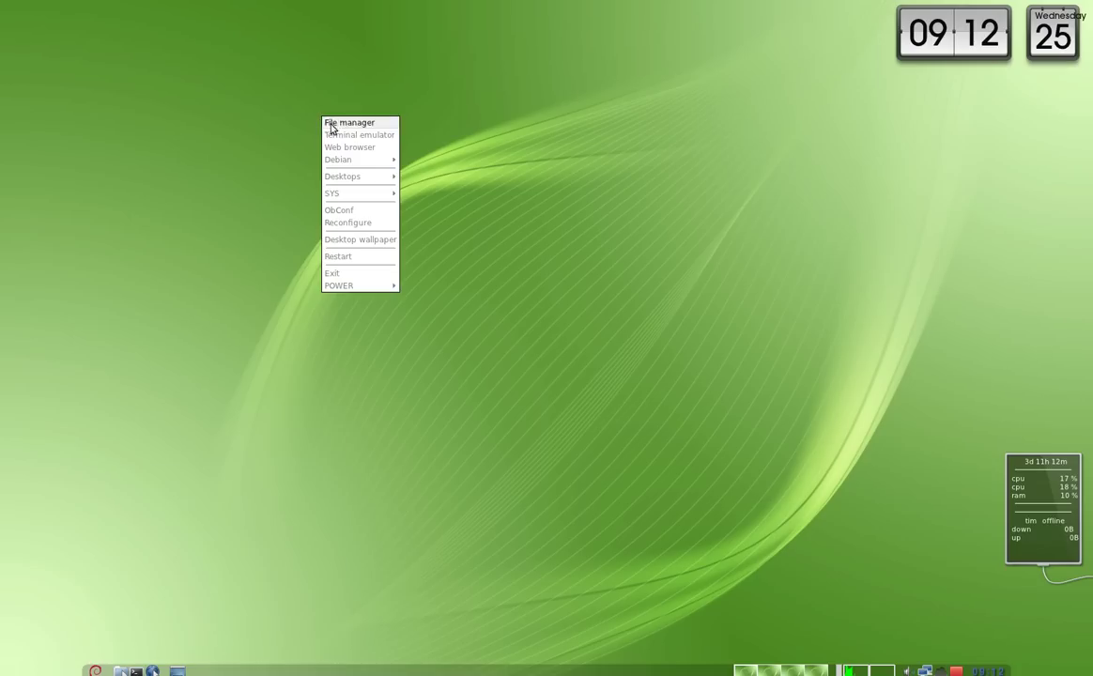
{"action": "mouse_move", "coordinate": [354, 160]}
{"action": "mouse_move", "coordinate": [420, 166]}
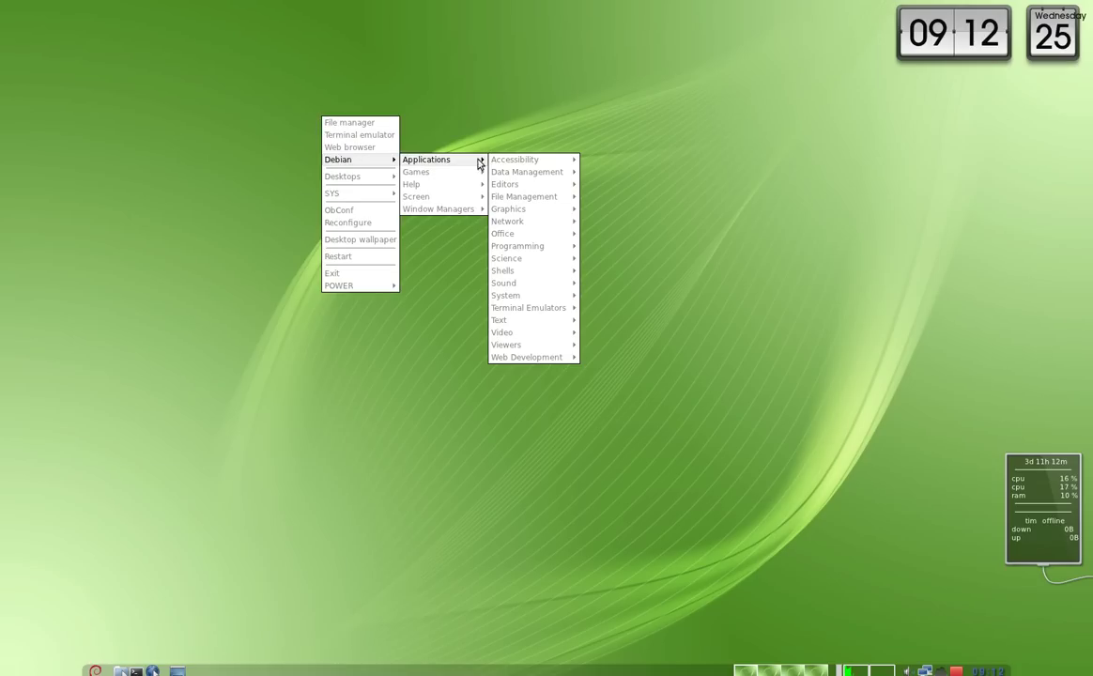
{"action": "left_click", "coordinate": [187, 134]}
Launch qBittorrent from the installed network applications and shift its window slightly on the desktop
{"action": "left_click", "coordinate": [95, 670]}
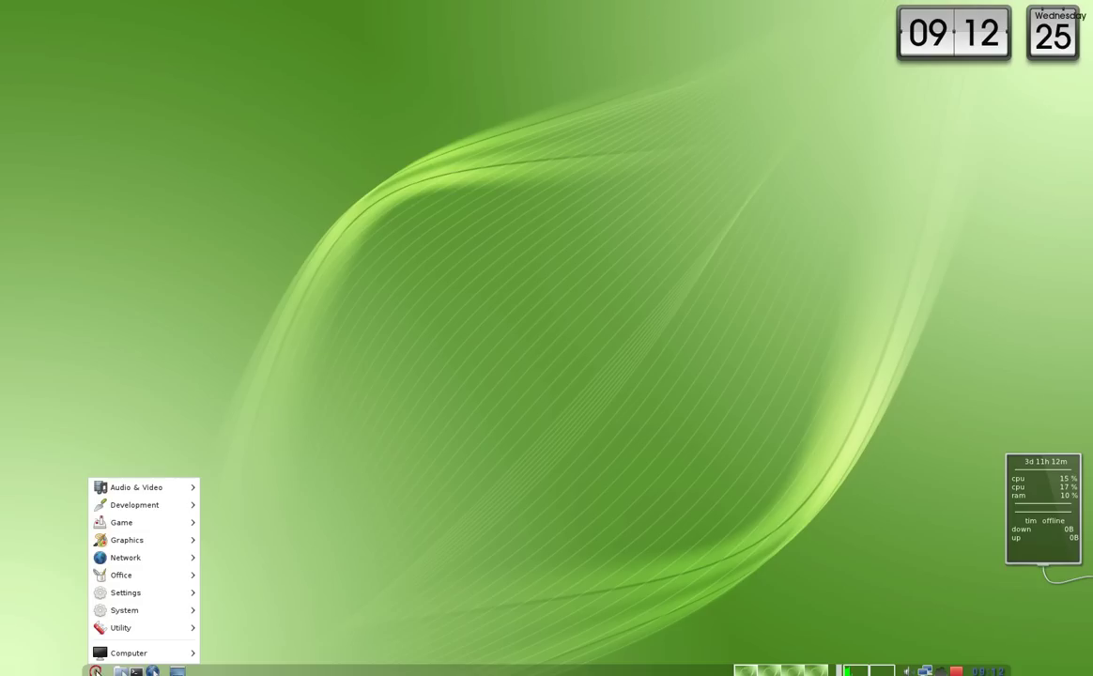
{"action": "mouse_move", "coordinate": [122, 557]}
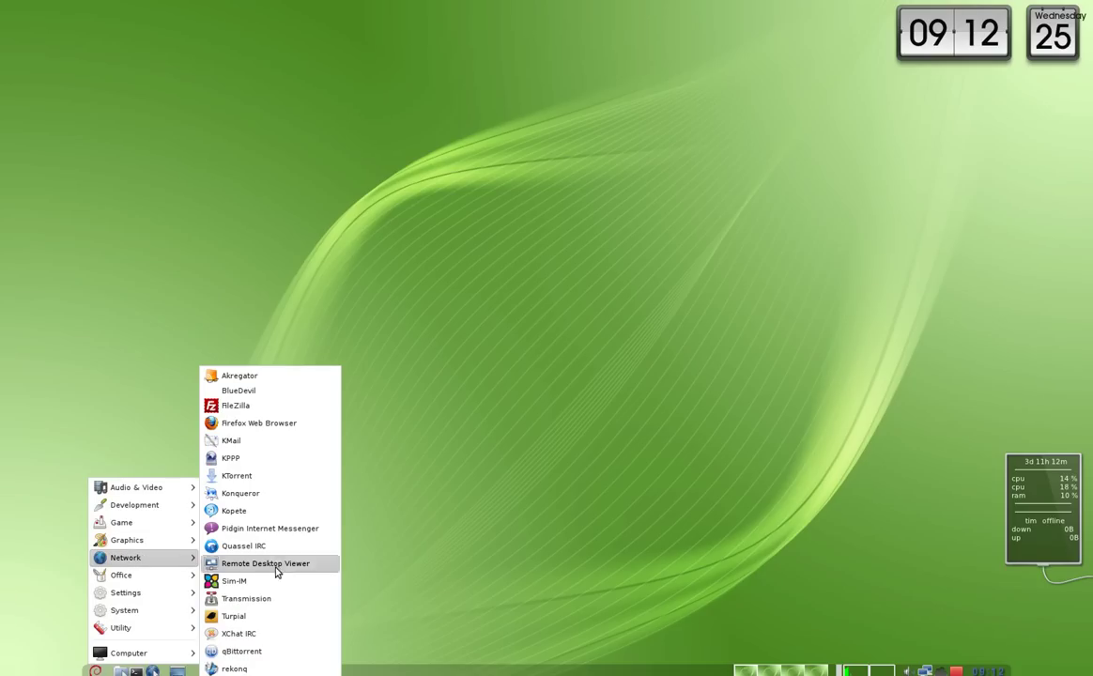
{"action": "left_click", "coordinate": [276, 651]}
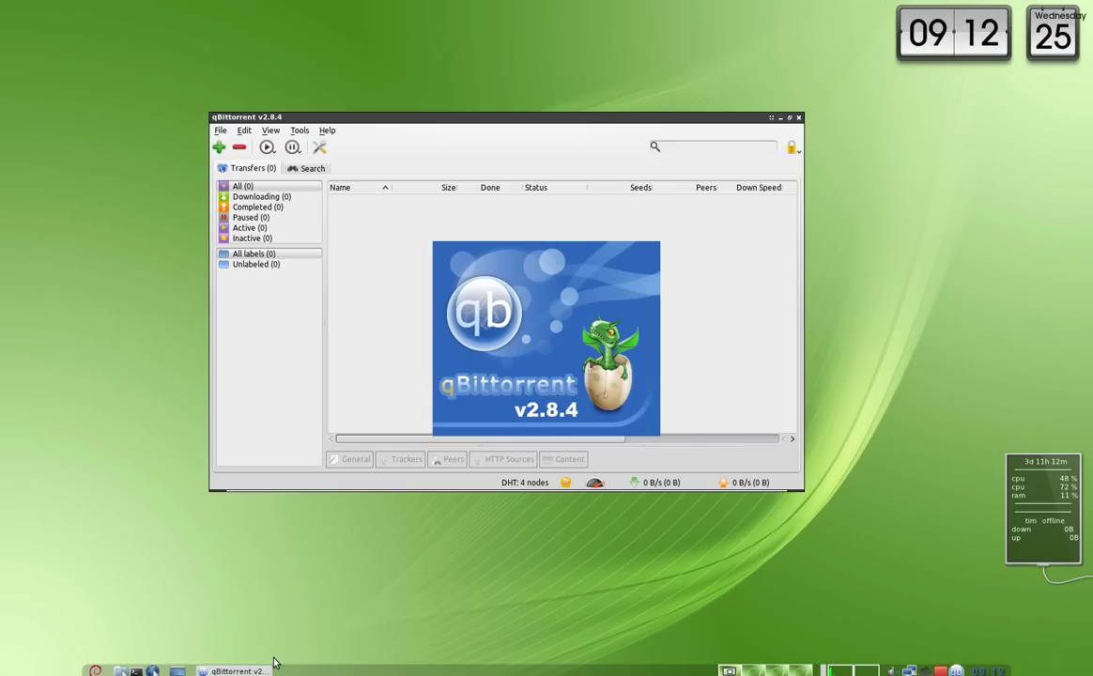
{"action": "left_click_drag", "start_coordinate": [296, 115], "coordinate": [283, 124]}
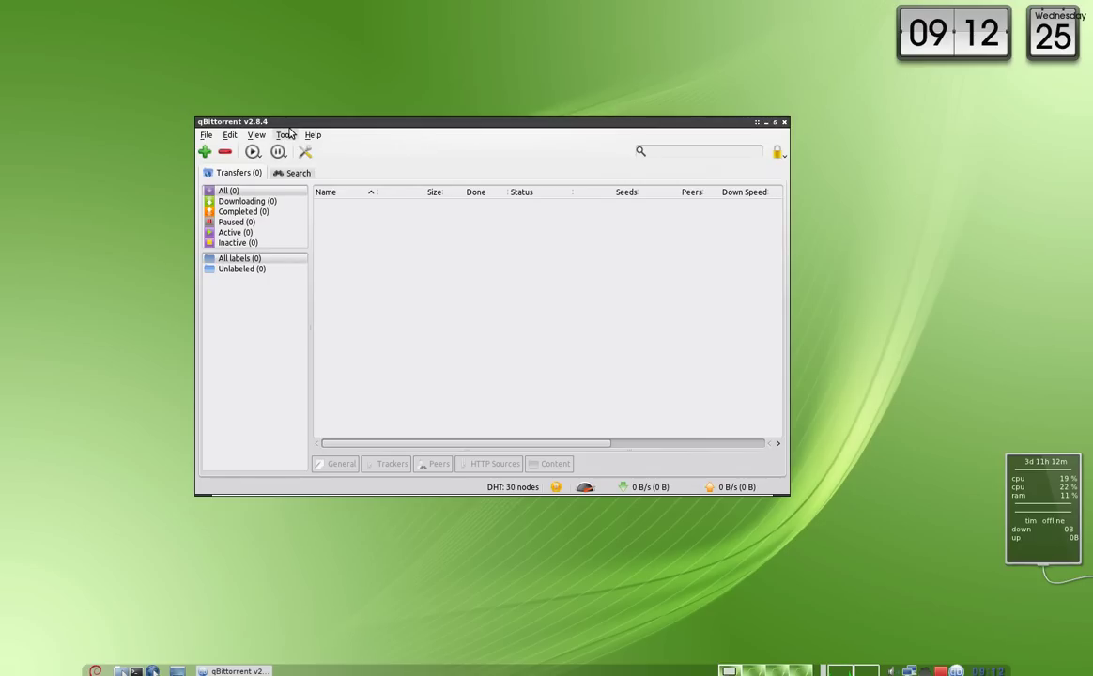
Set the user interface language to Arabic (عربي) in the qBittorrent options and save the settings
{"action": "left_click", "coordinate": [289, 134]}
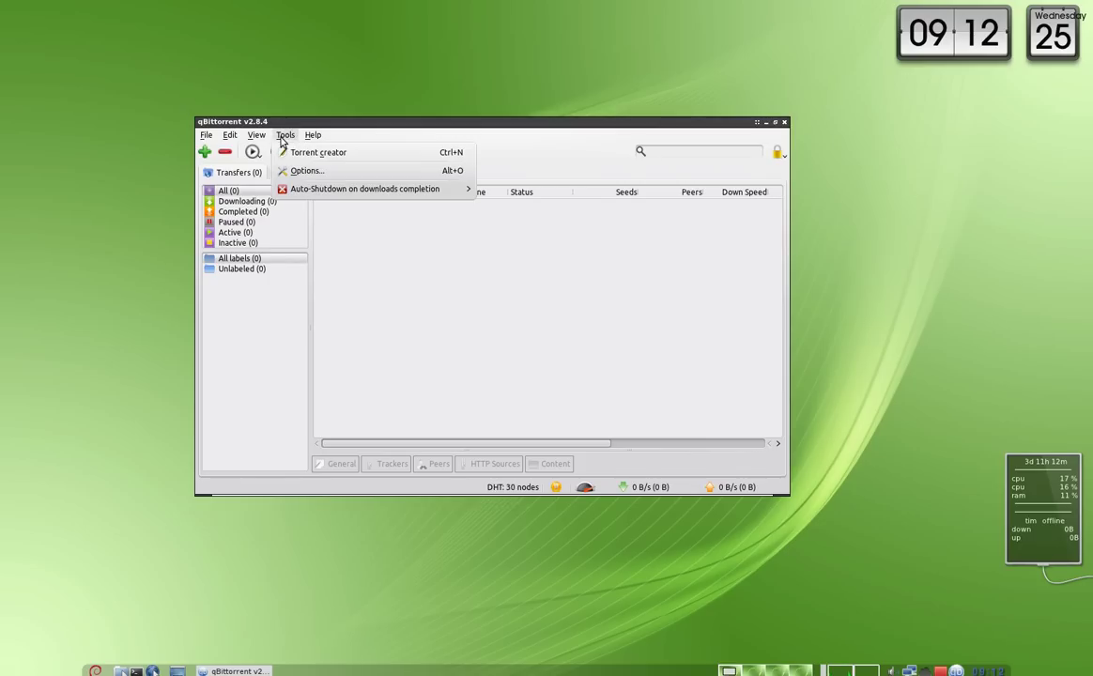
{"action": "left_click", "coordinate": [322, 170]}
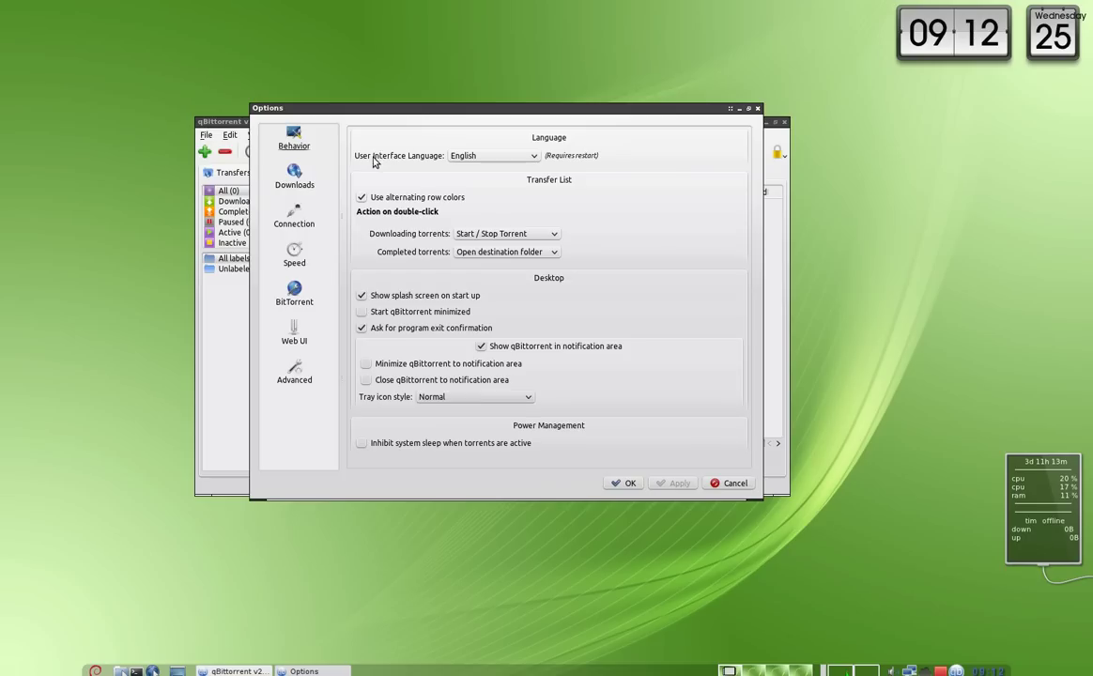
{"action": "left_click", "coordinate": [460, 156]}
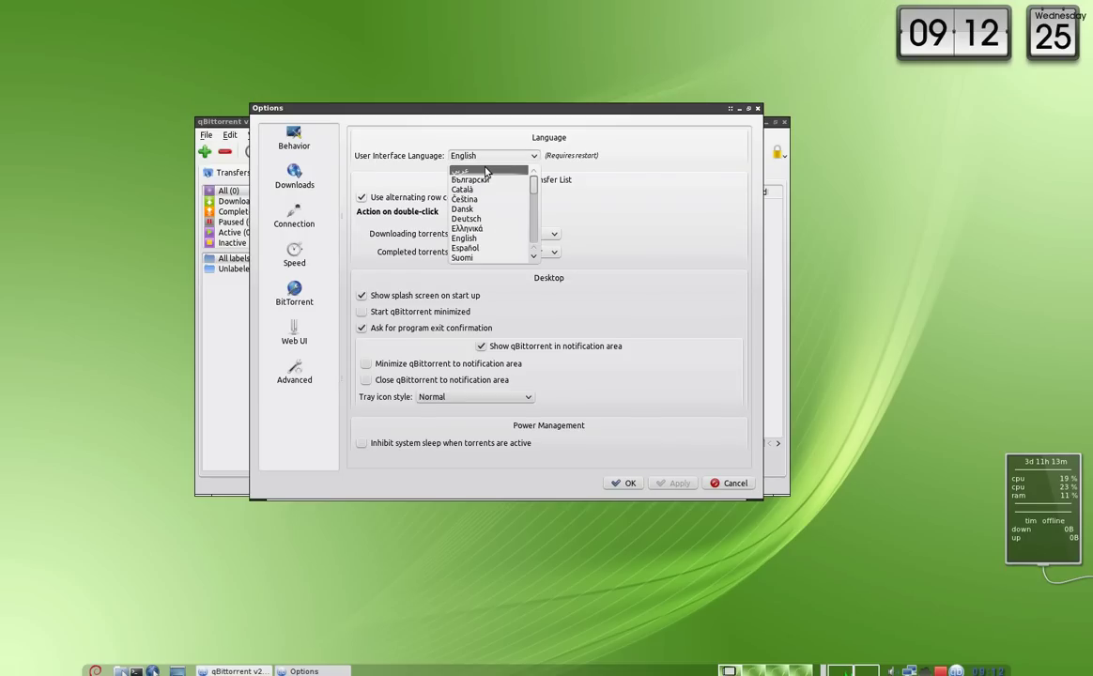
{"action": "left_click", "coordinate": [486, 172]}
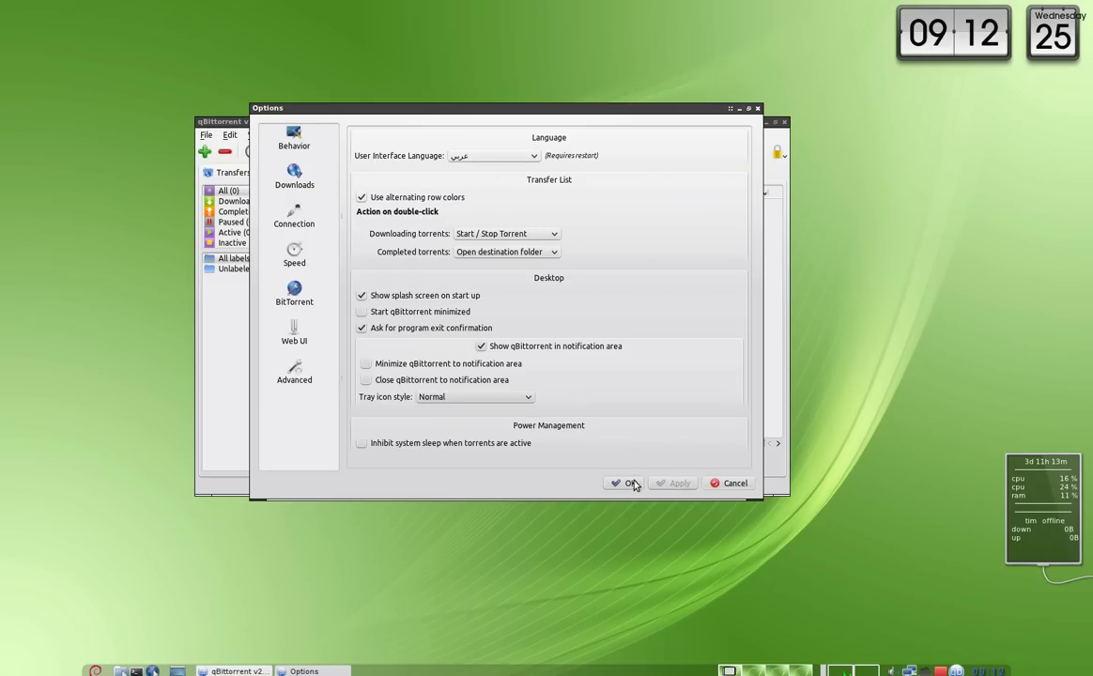
{"action": "left_click", "coordinate": [630, 483]}
Restart qBittorrent so the new interface language is applied
{"action": "left_click", "coordinate": [779, 116]}
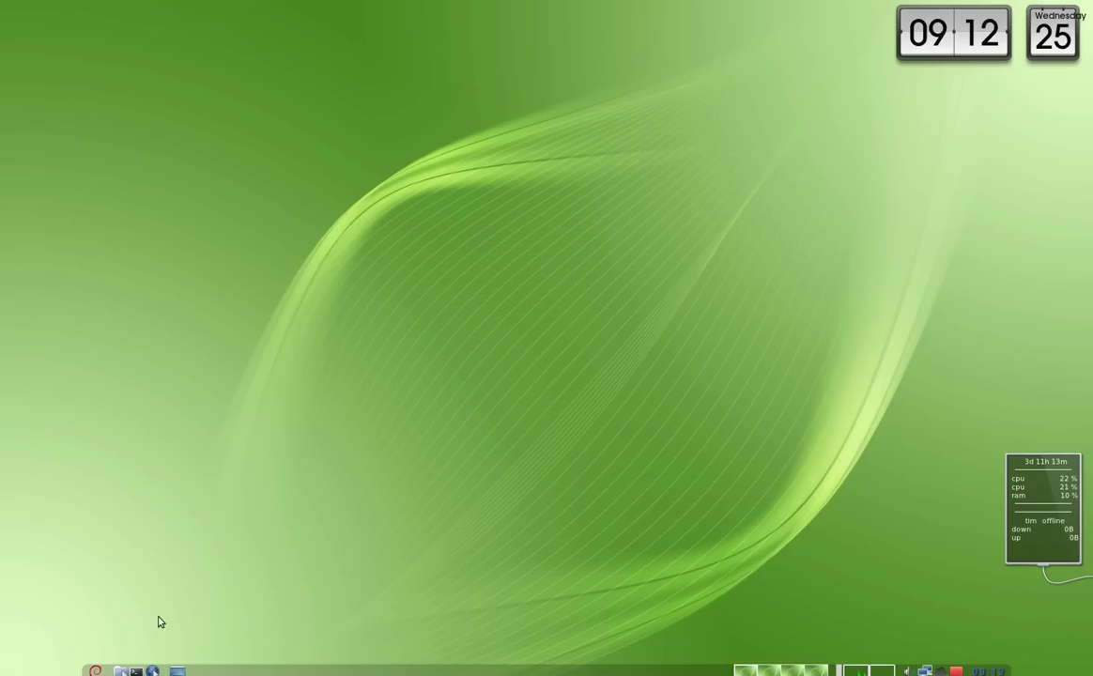
{"action": "left_click", "coordinate": [93, 670]}
{"action": "mouse_move", "coordinate": [139, 559]}
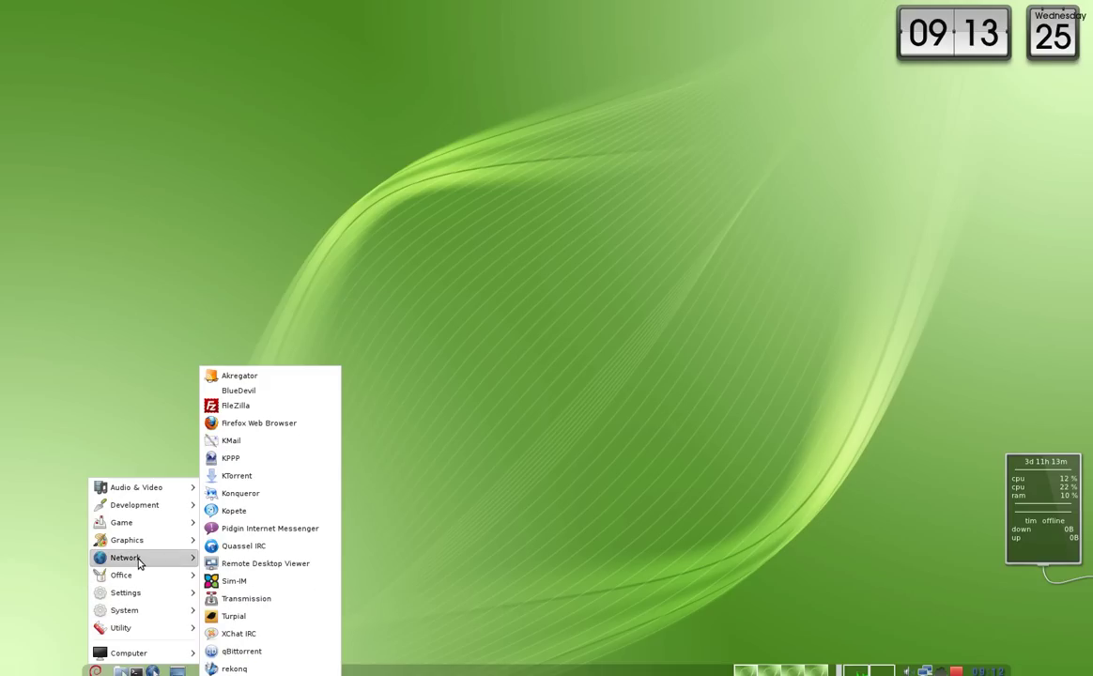
{"action": "left_click", "coordinate": [242, 651]}
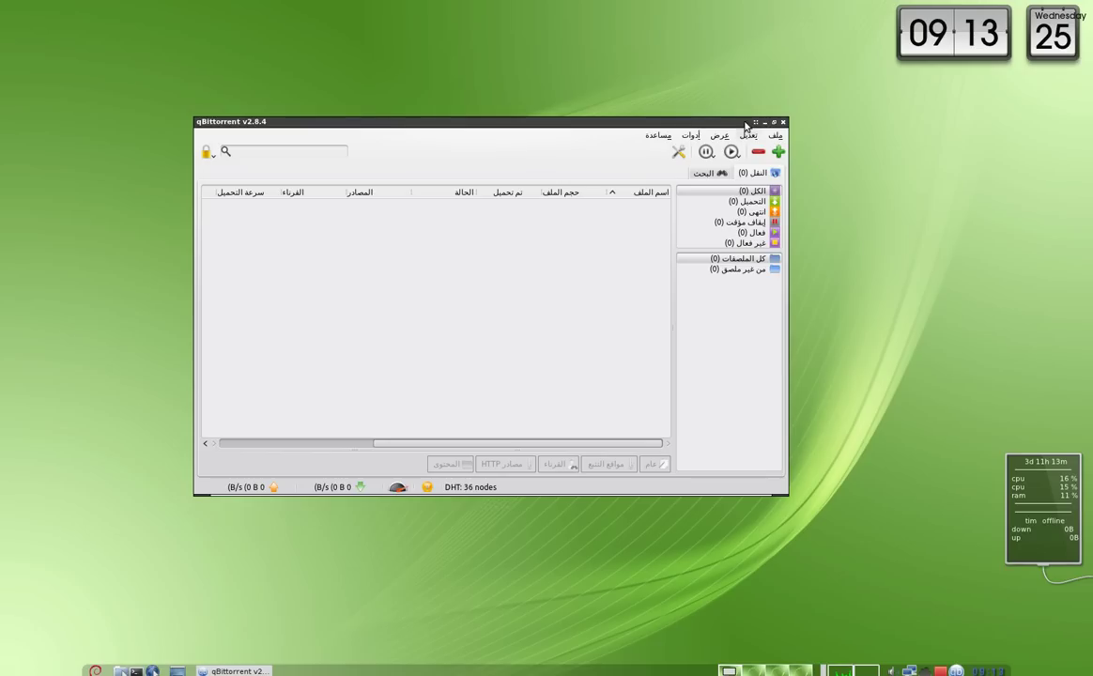
{"action": "left_click", "coordinate": [692, 137]}
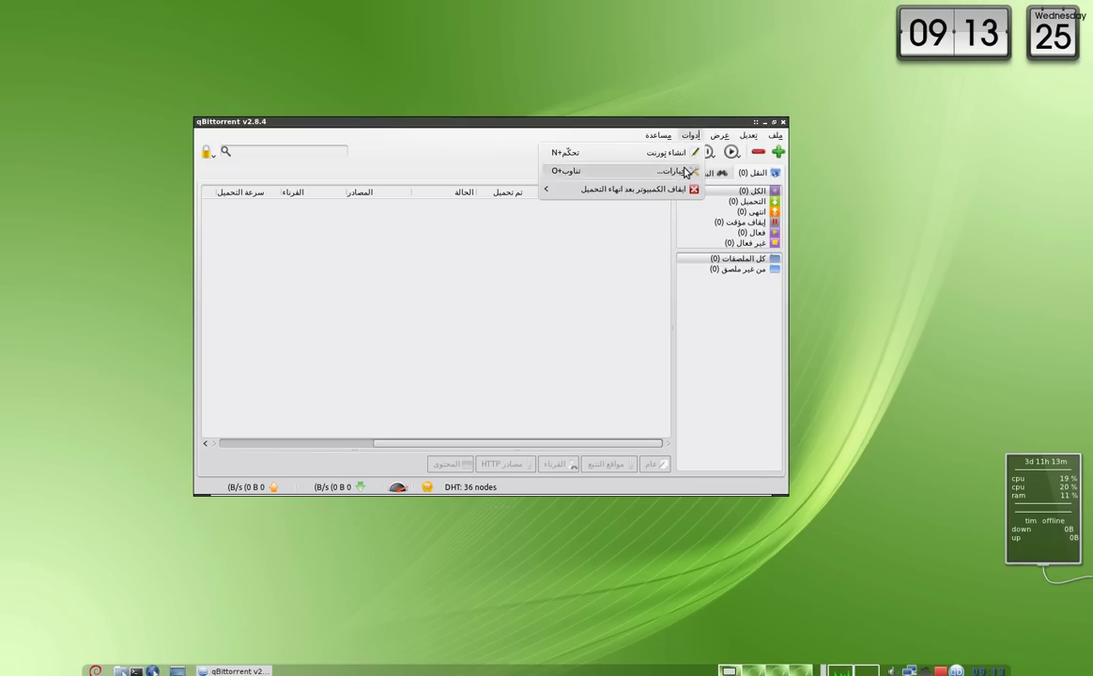
{"action": "left_click", "coordinate": [689, 171]}
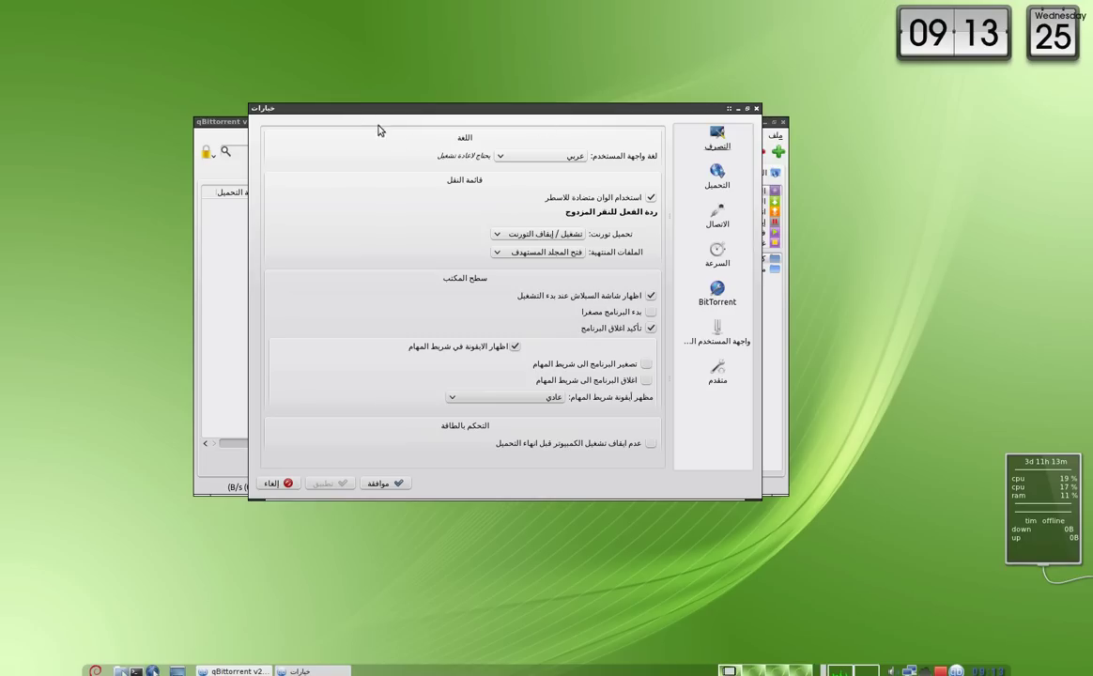
{"action": "left_click", "coordinate": [647, 363]}
{"action": "left_click", "coordinate": [647, 379]}
{"action": "left_click", "coordinate": [279, 484]}
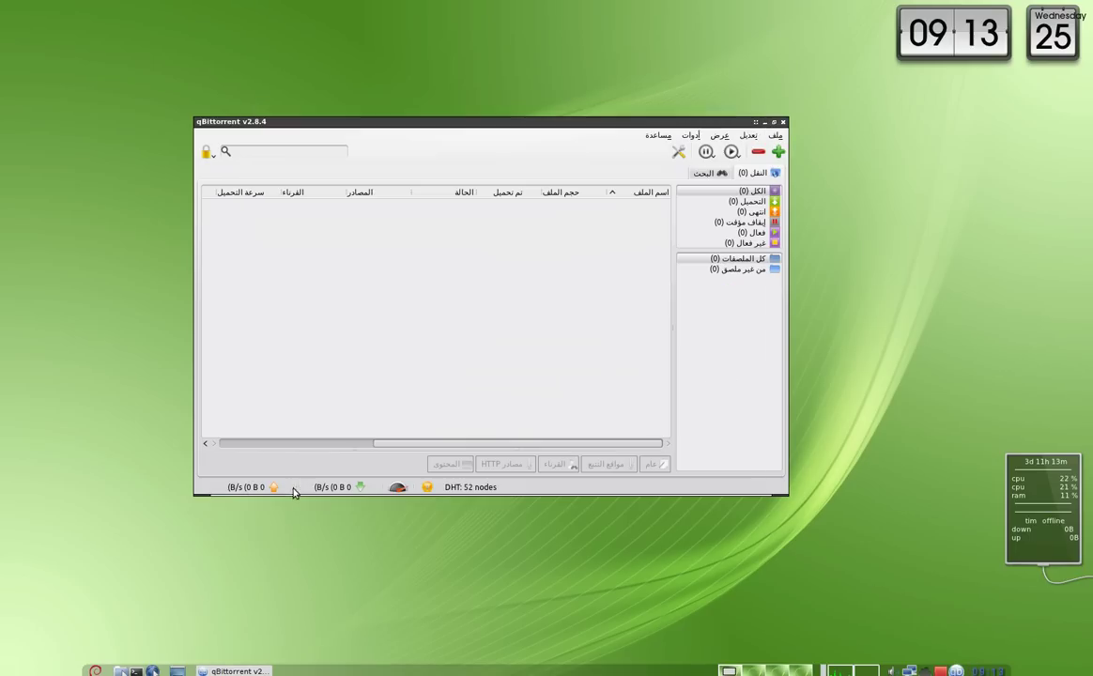
{"action": "left_click", "coordinate": [783, 121]}
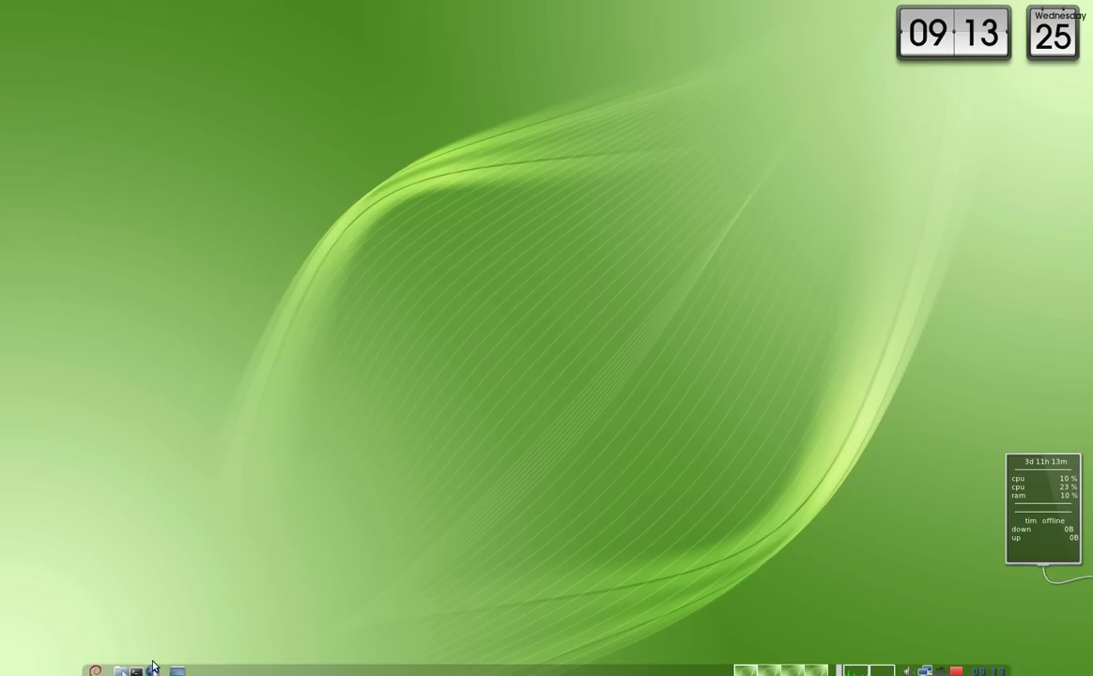
{"action": "left_click", "coordinate": [87, 670]}
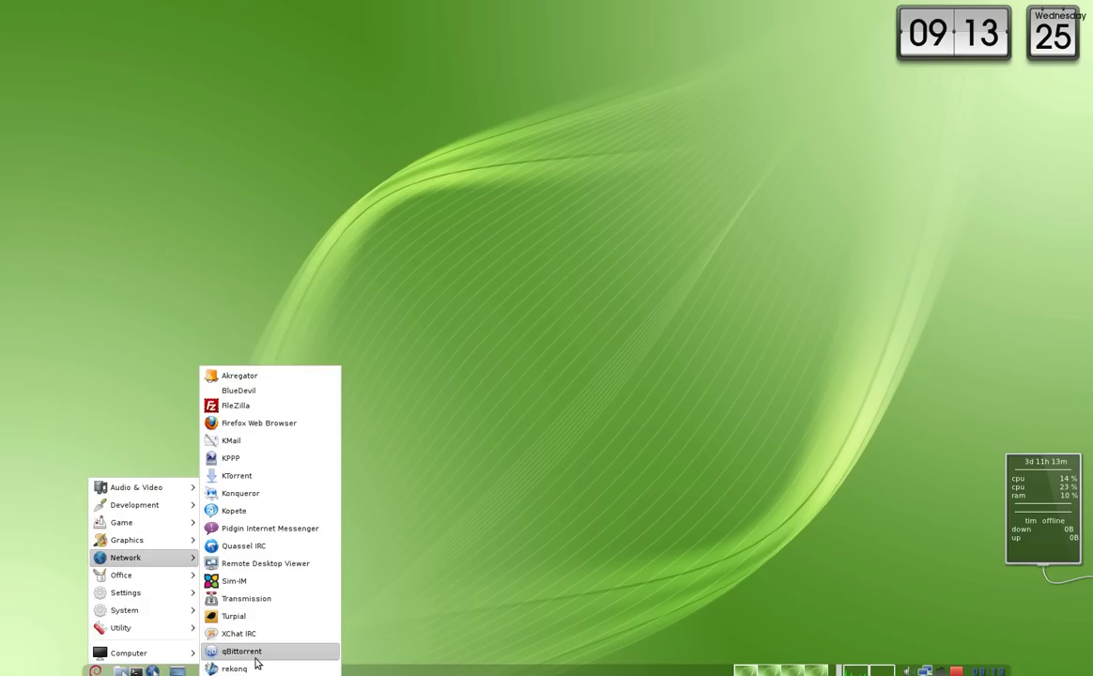
{"action": "left_click", "coordinate": [255, 648]}
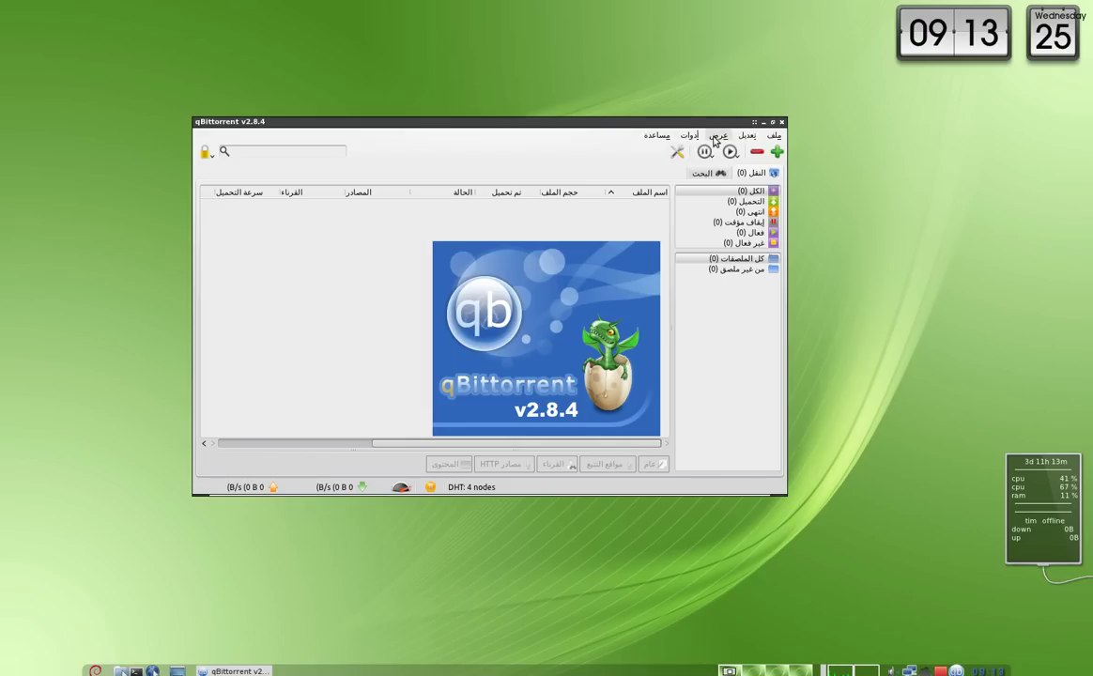
Enable both minimizing and closing qBittorrent to the notification area in its behaviour options and apply the change
{"action": "left_click", "coordinate": [690, 135]}
{"action": "left_click", "coordinate": [673, 171]}
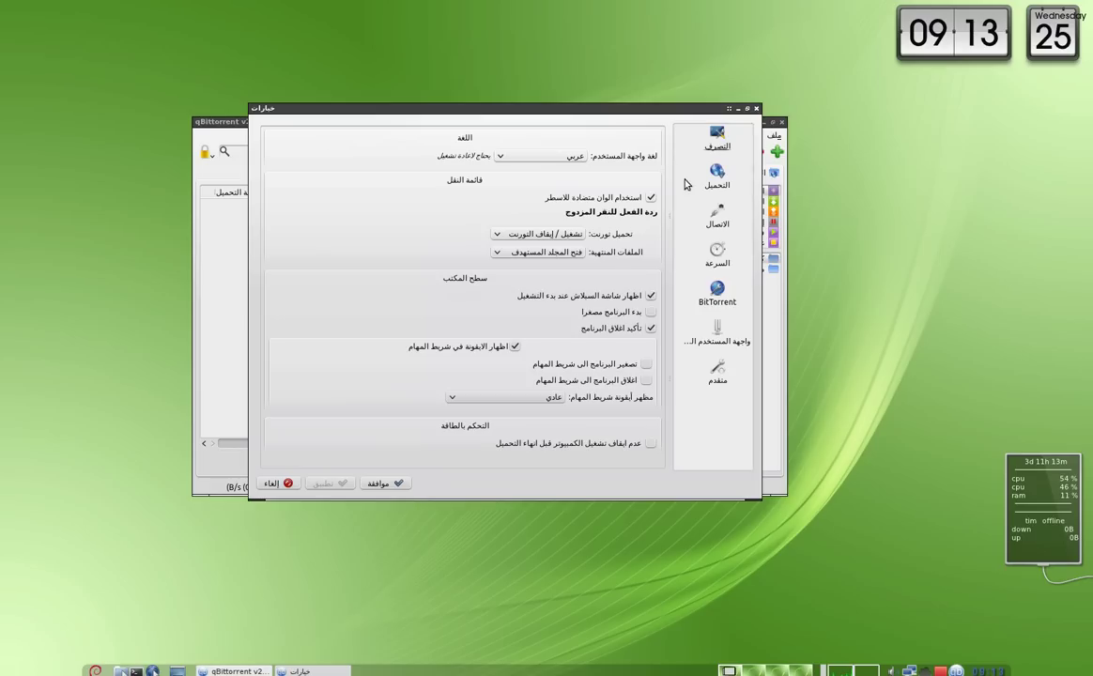
{"action": "left_click", "coordinate": [646, 379]}
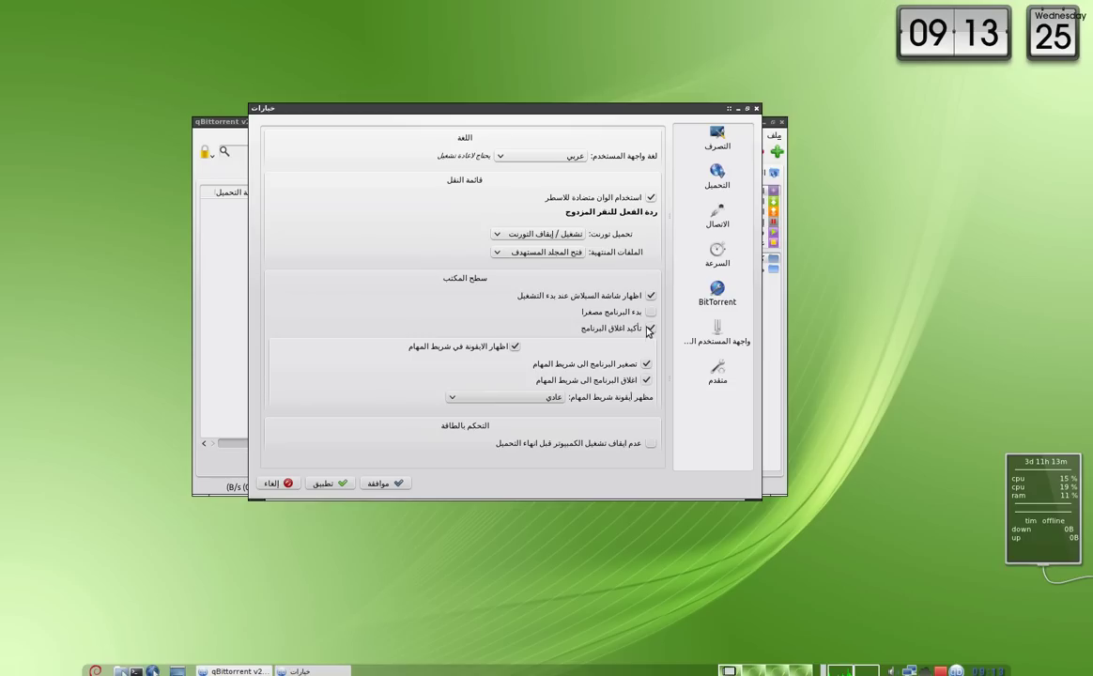
{"action": "left_click", "coordinate": [334, 483]}
Turn off the splash screen on start-up, enable starting qBittorrent minimized, and save the options
{"action": "left_click", "coordinate": [613, 297]}
{"action": "left_click", "coordinate": [651, 312]}
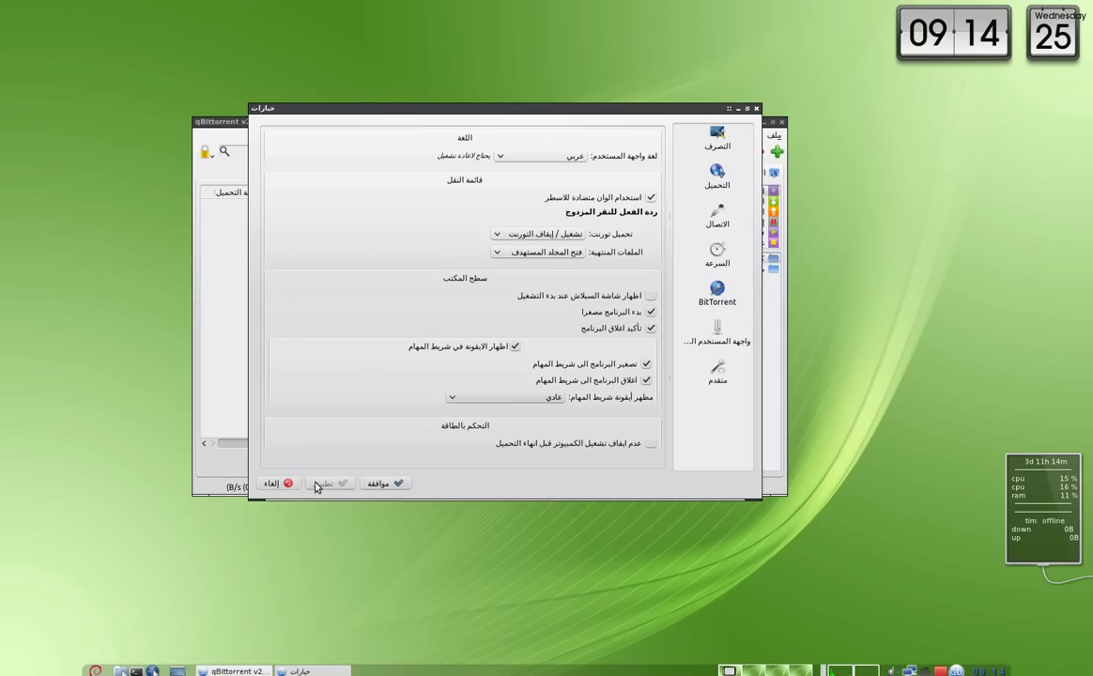
{"action": "left_click", "coordinate": [383, 483]}
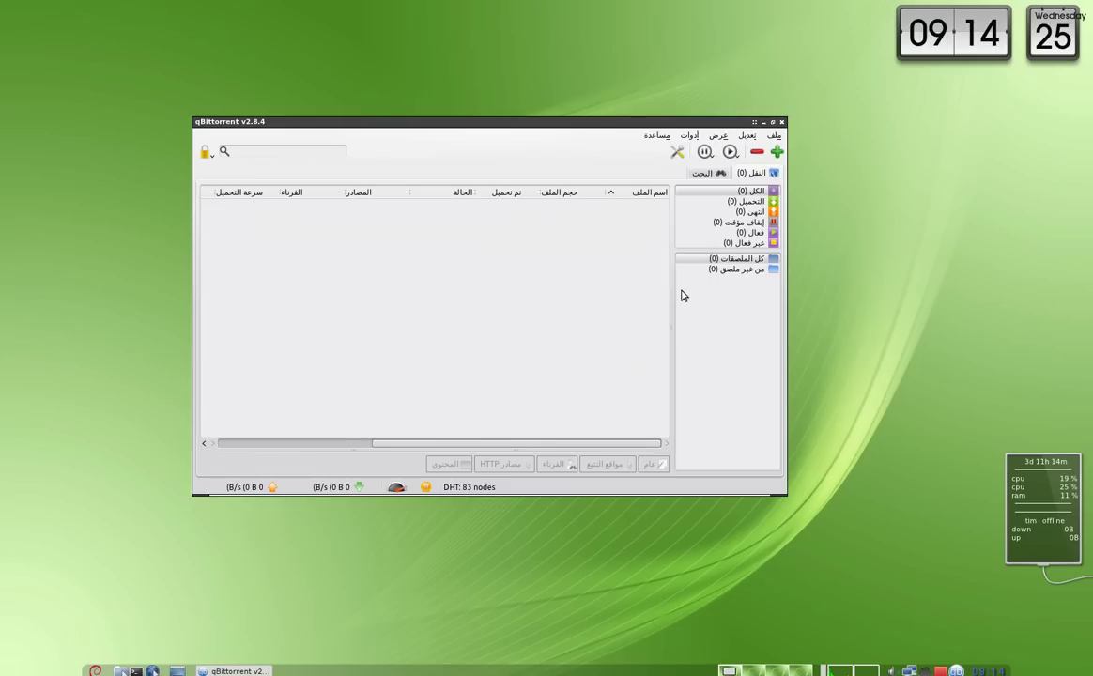
Reopen the options and look through the download, connection, speed, BitTorrent and web interface settings
{"action": "left_click", "coordinate": [692, 136]}
{"action": "left_click", "coordinate": [668, 170]}
{"action": "left_click", "coordinate": [719, 171]}
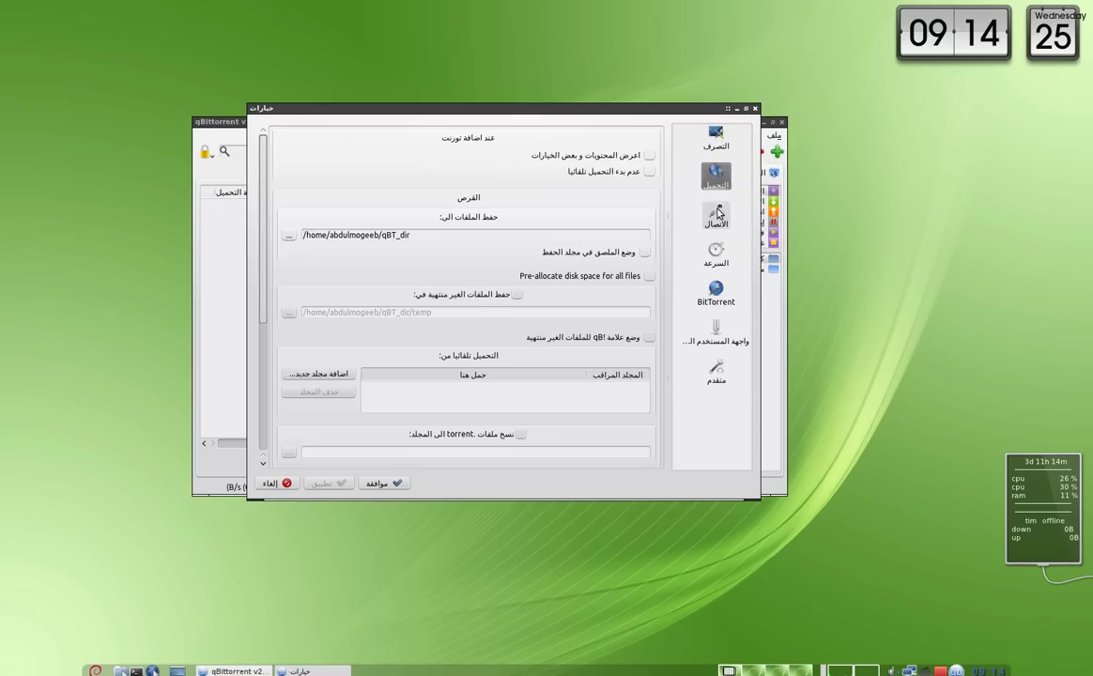
{"action": "left_click", "coordinate": [715, 216]}
{"action": "left_click", "coordinate": [716, 255]}
{"action": "left_click", "coordinate": [716, 293]}
{"action": "left_click", "coordinate": [711, 336]}
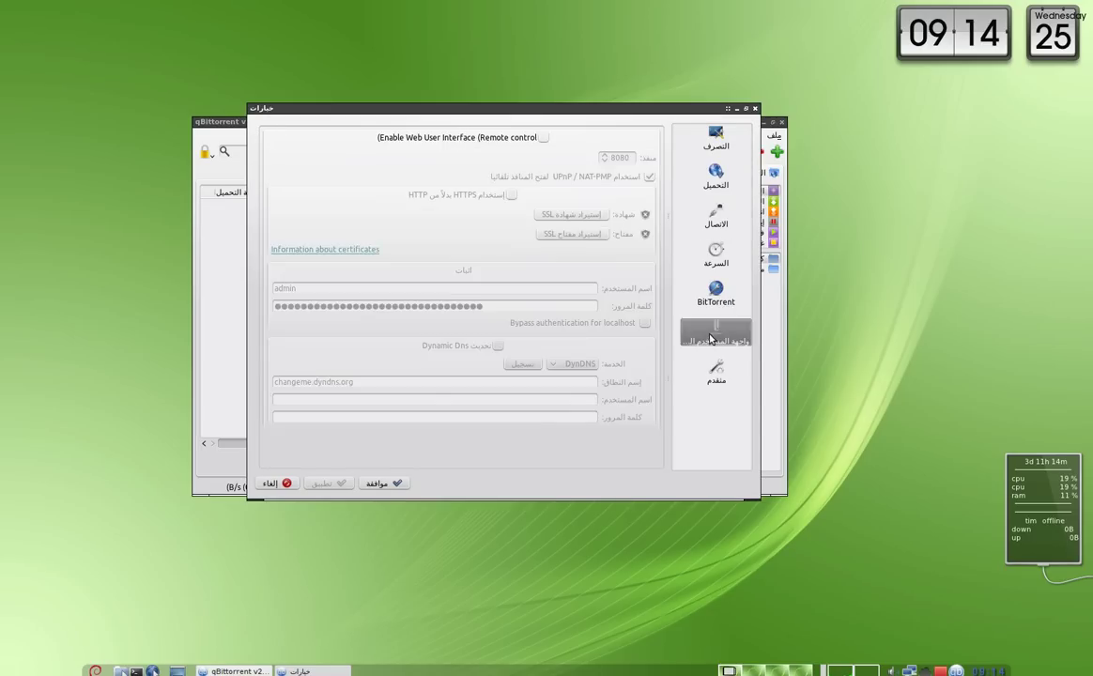
Look at the advanced settings, close the options without saving, and reposition the qBittorrent window
{"action": "left_click", "coordinate": [716, 371]}
{"action": "left_click", "coordinate": [754, 110]}
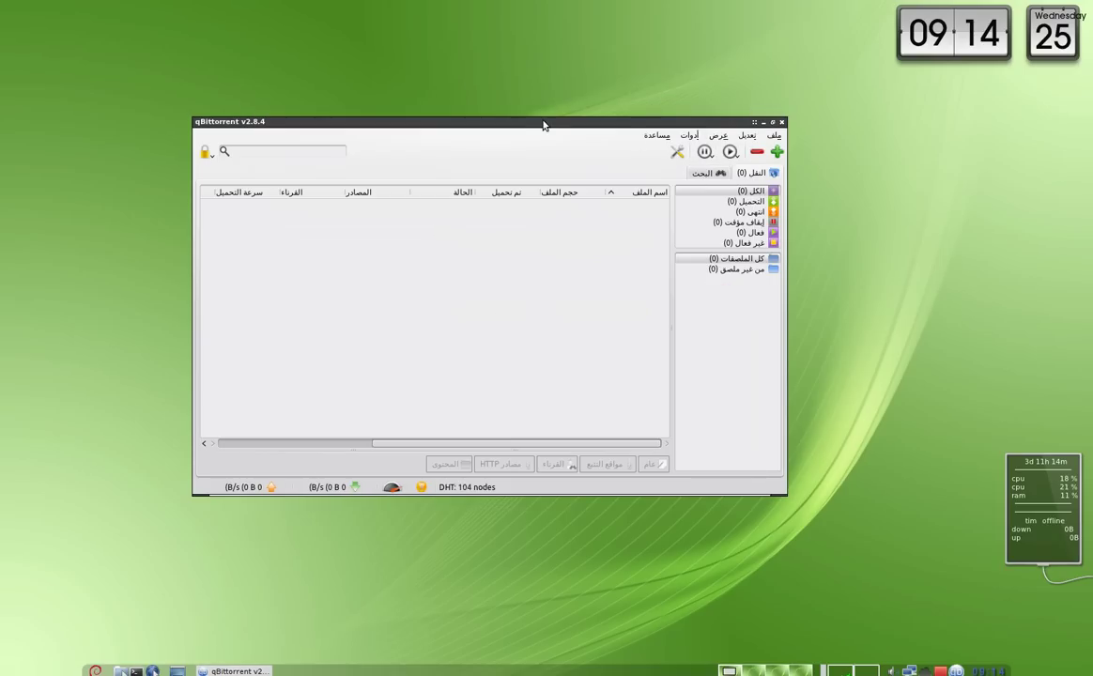
{"action": "left_click_drag", "start_coordinate": [539, 122], "coordinate": [559, 113]}
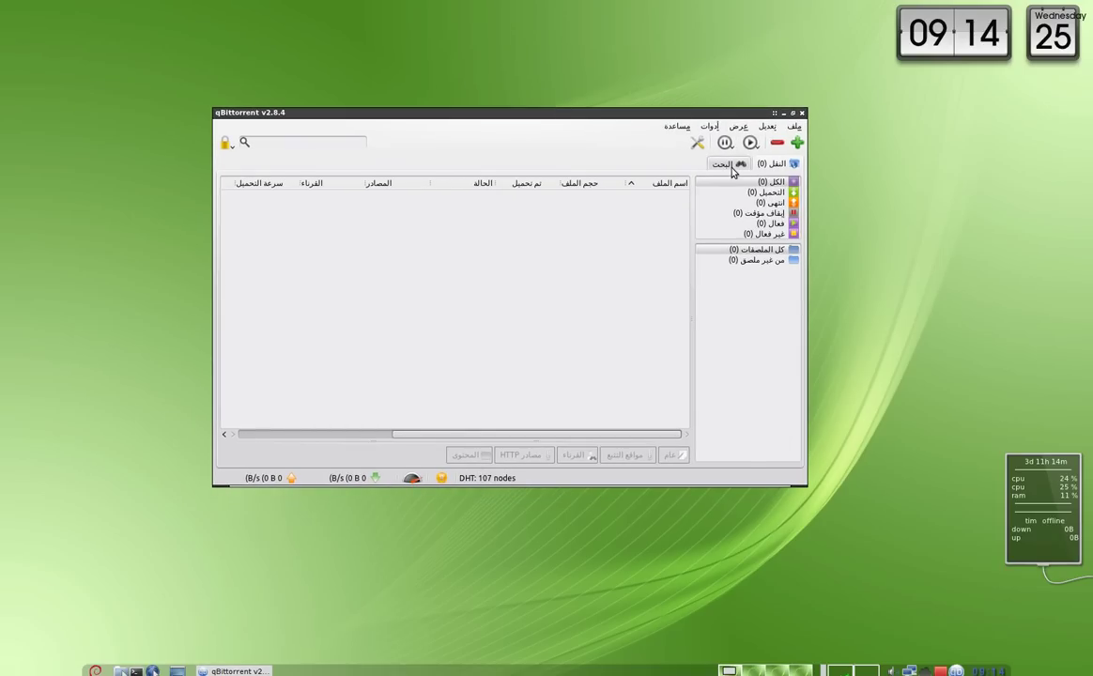
Search for "rush hour" with the built-in torrent search, limited to the movies category (افلام)
{"action": "left_click", "coordinate": [725, 164]}
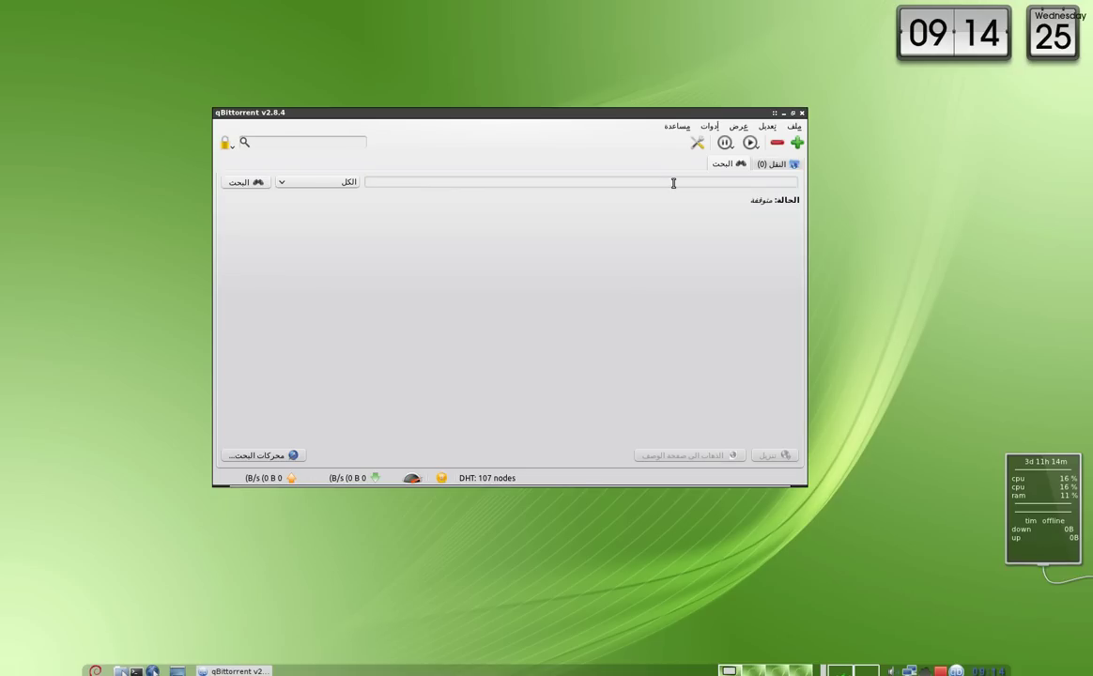
{"action": "left_click", "coordinate": [320, 182]}
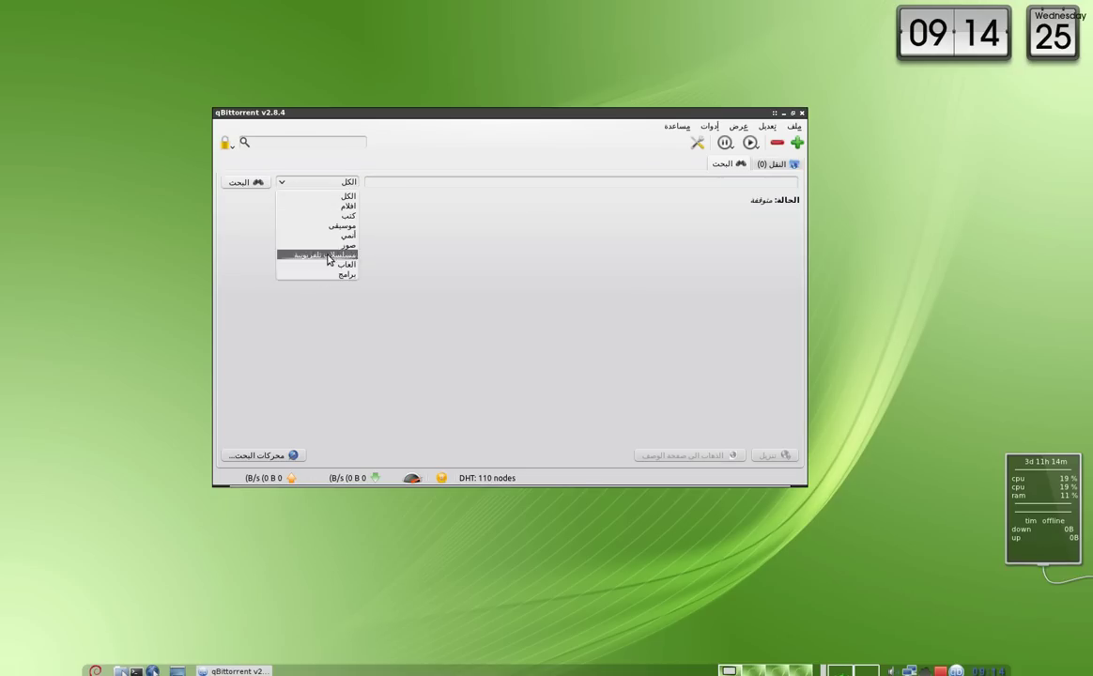
{"action": "left_click", "coordinate": [315, 206]}
{"action": "left_click", "coordinate": [377, 187]}
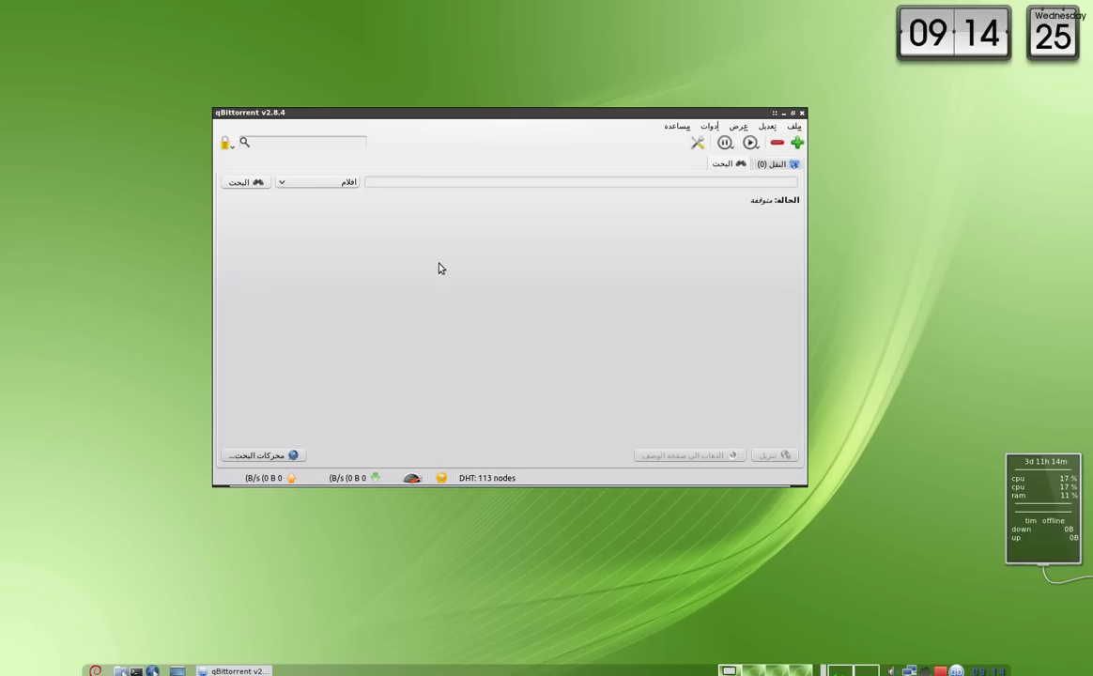
{"action": "type", "text": "rush hour"}
{"action": "key", "text": "Return"}
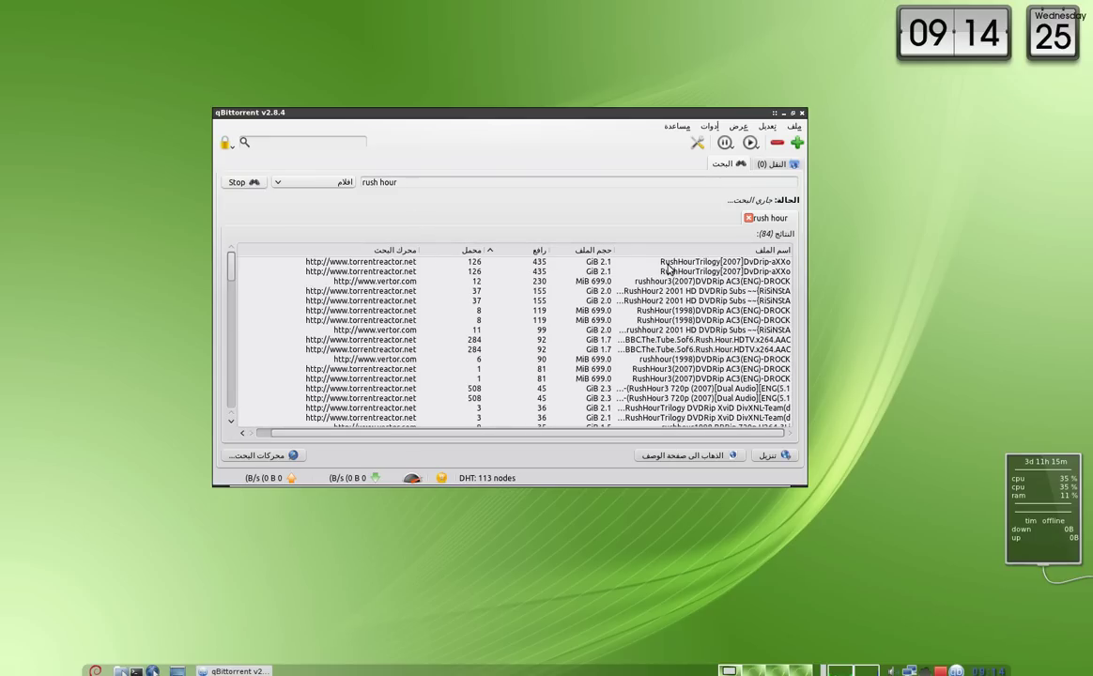
Download the first search result, RushHourTrilogy[2007]DvDrip-aXXo, and show it in the transfer list
{"action": "left_click", "coordinate": [668, 264]}
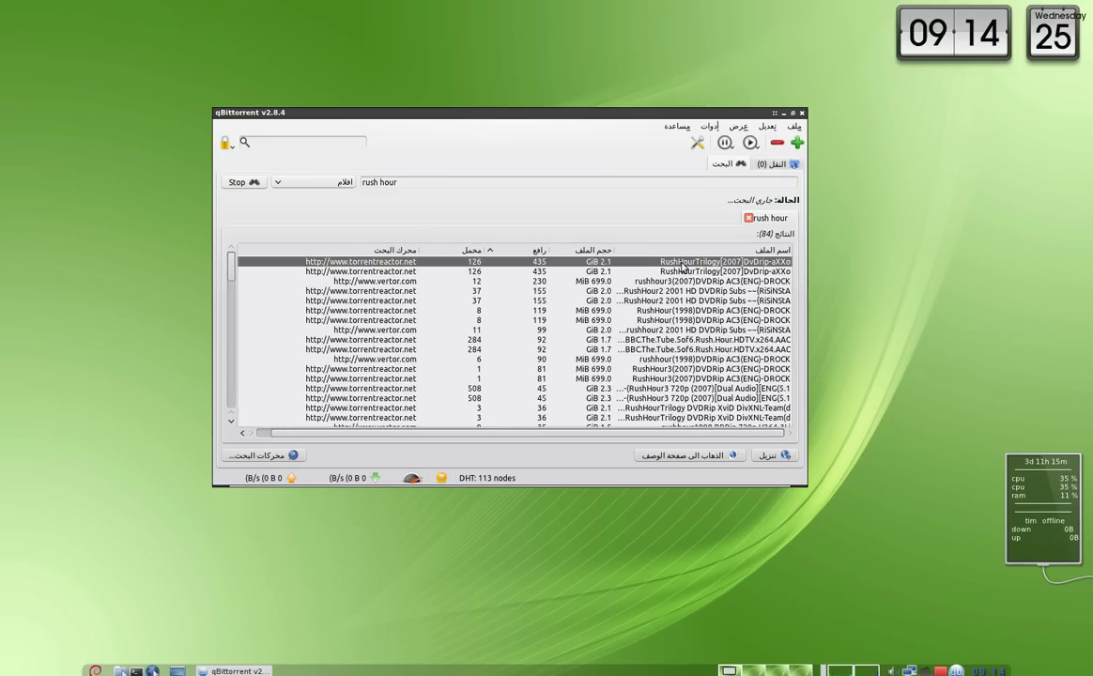
{"action": "left_click", "coordinate": [767, 455]}
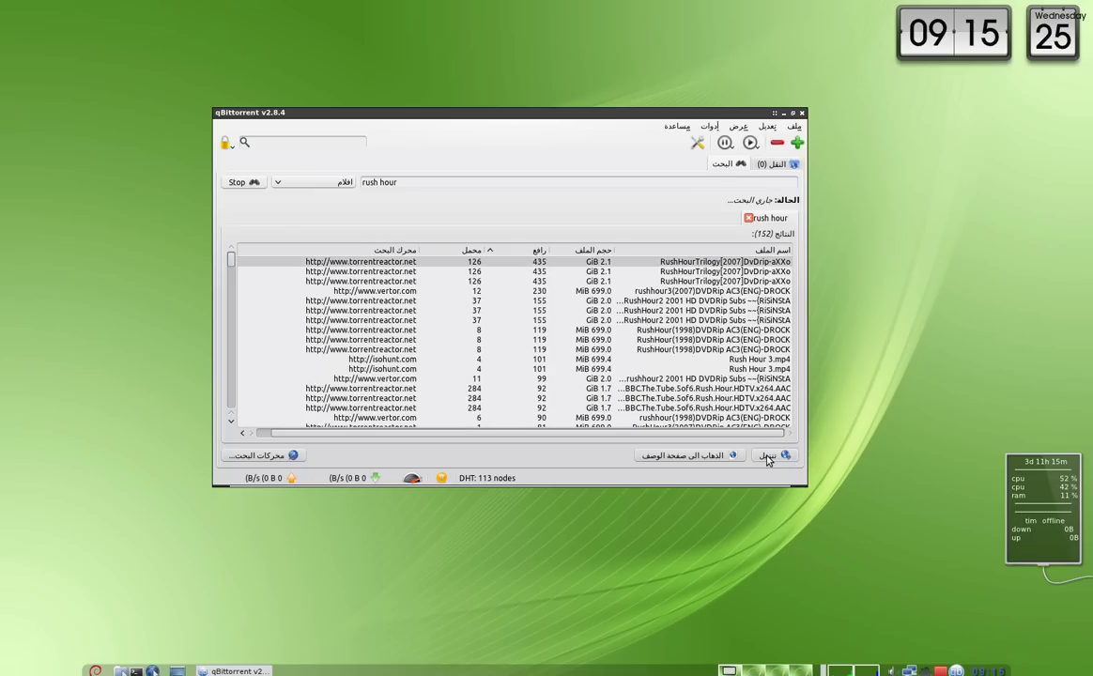
{"action": "left_click", "coordinate": [771, 165]}
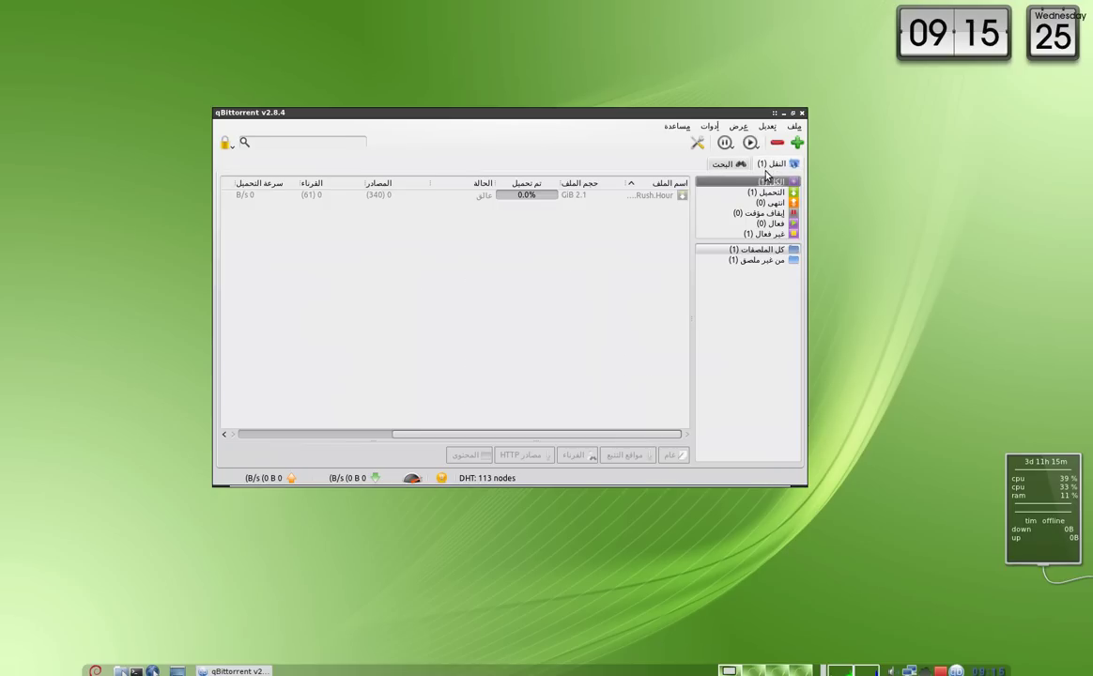
Look through the actions available for the Rush Hour transfer without choosing any
{"action": "left_click", "coordinate": [591, 196]}
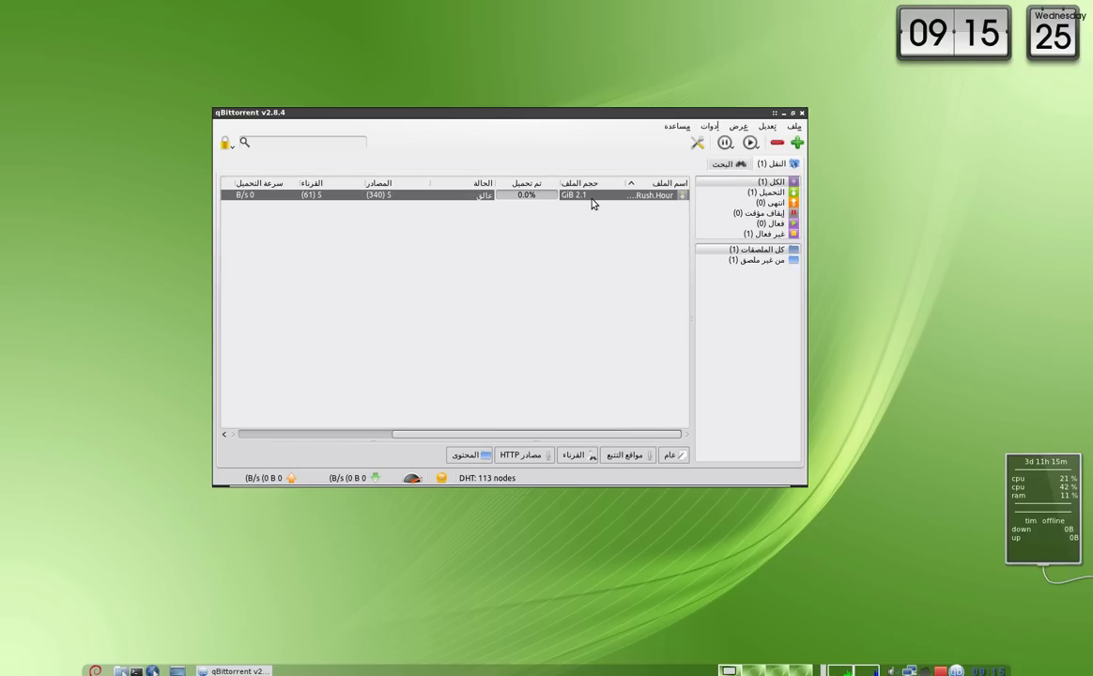
{"action": "right_click", "coordinate": [592, 203]}
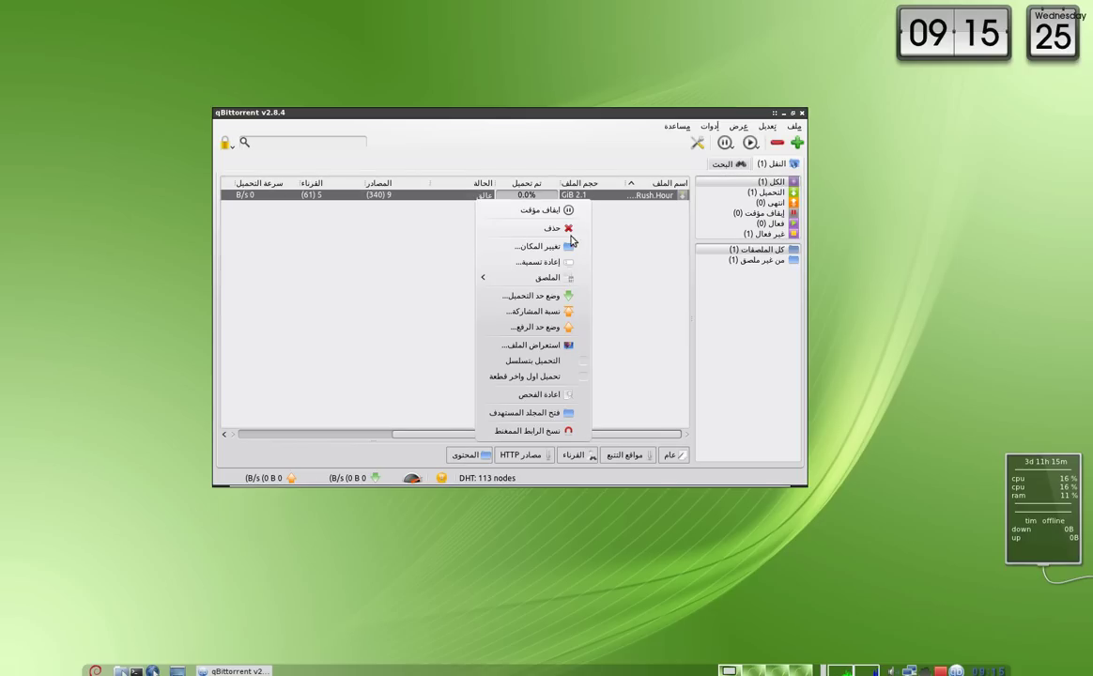
{"action": "left_click", "coordinate": [609, 372]}
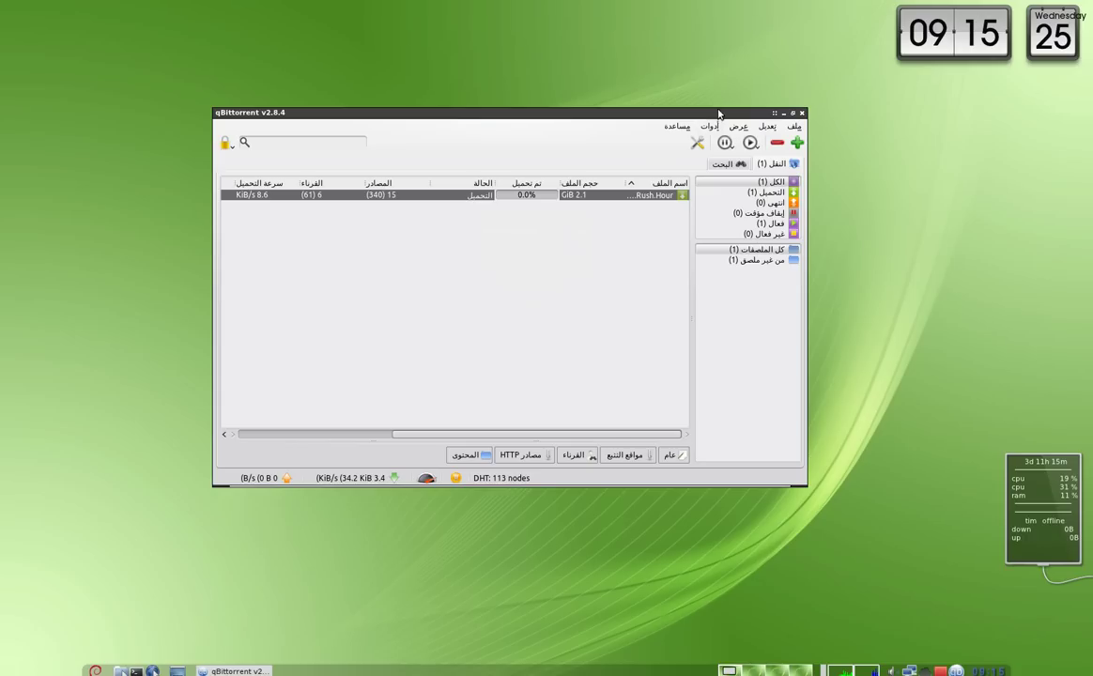
Pause the Rush Hour download and delete it from the transfer list, confirming the removal
{"action": "left_click", "coordinate": [725, 143]}
{"action": "left_click", "coordinate": [777, 142]}
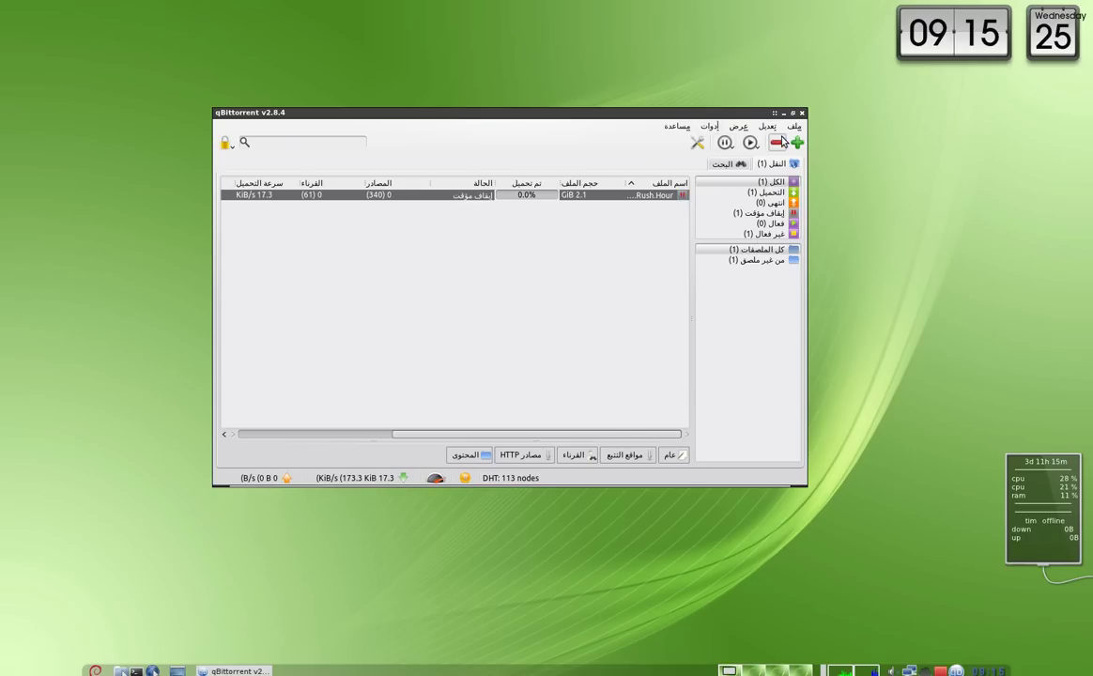
{"action": "left_click", "coordinate": [486, 371]}
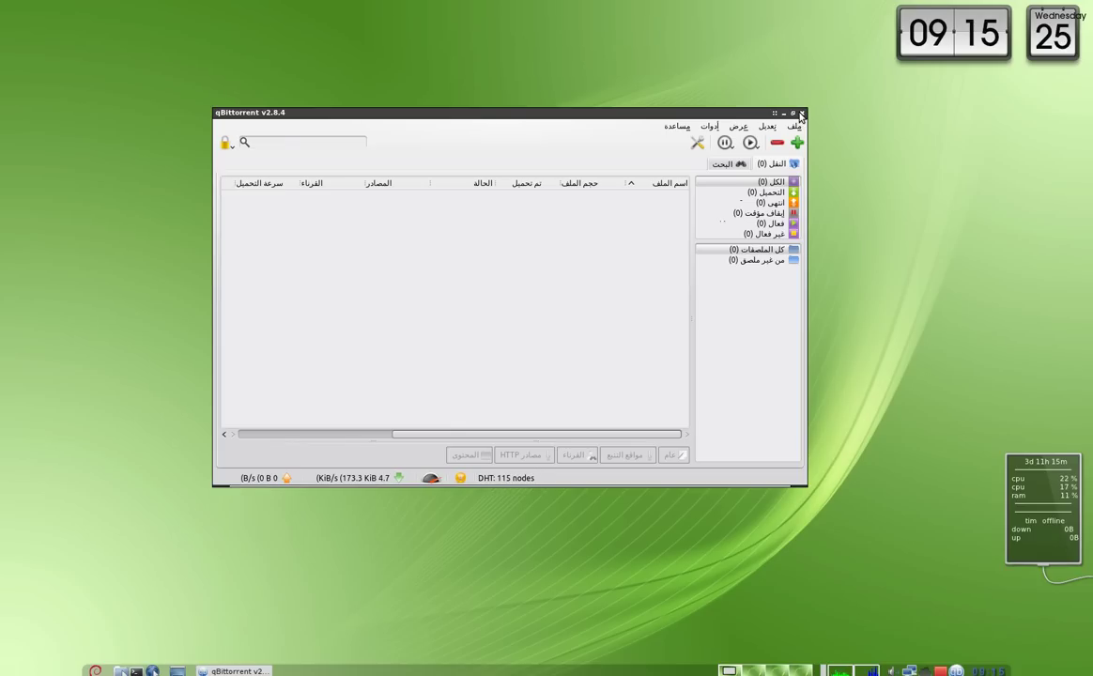
Reposition the qBittorrent window, close it to the notification area, and restore it from there
{"action": "mouse_move", "coordinate": [713, 114]}
{"action": "left_mouse_down"}
{"action": "mouse_move", "coordinate": [738, 110]}
{"action": "mouse_move", "coordinate": [716, 134]}
{"action": "left_mouse_up"}
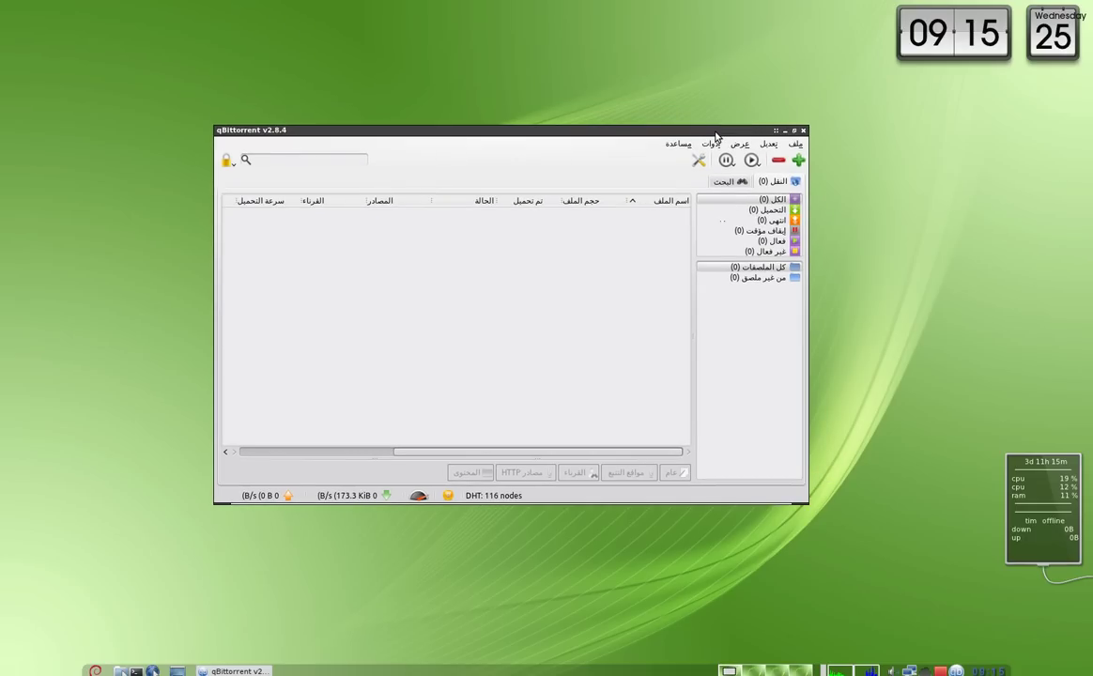
{"action": "left_click", "coordinate": [803, 131]}
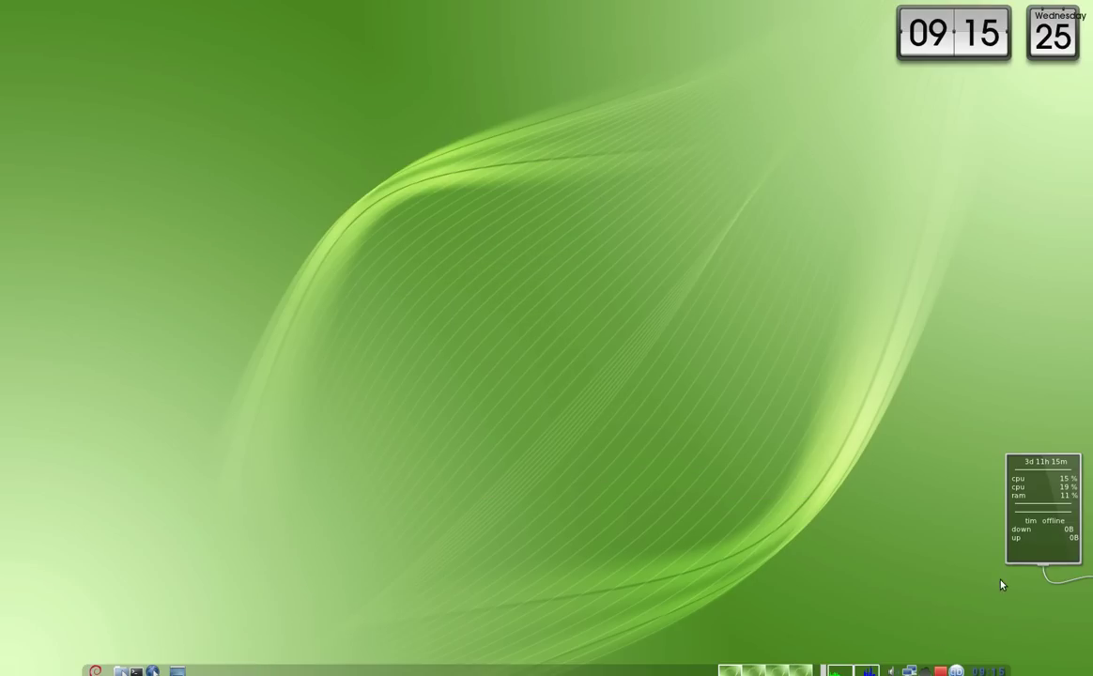
{"action": "mouse_move", "coordinate": [939, 659]}
{"action": "left_click", "coordinate": [956, 670]}
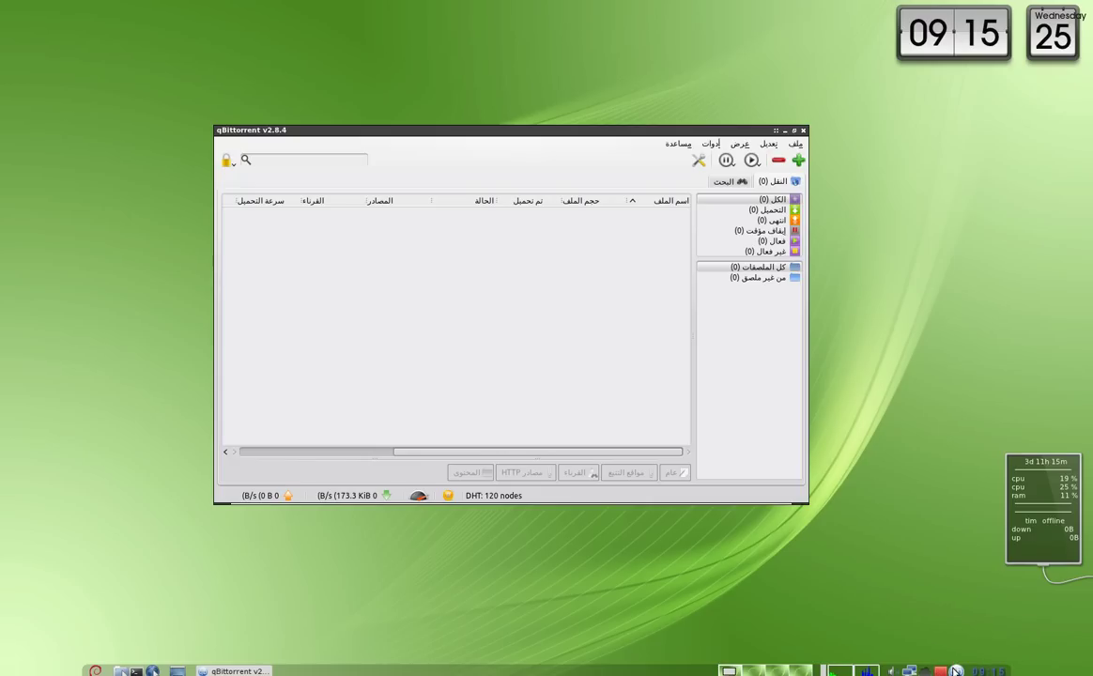